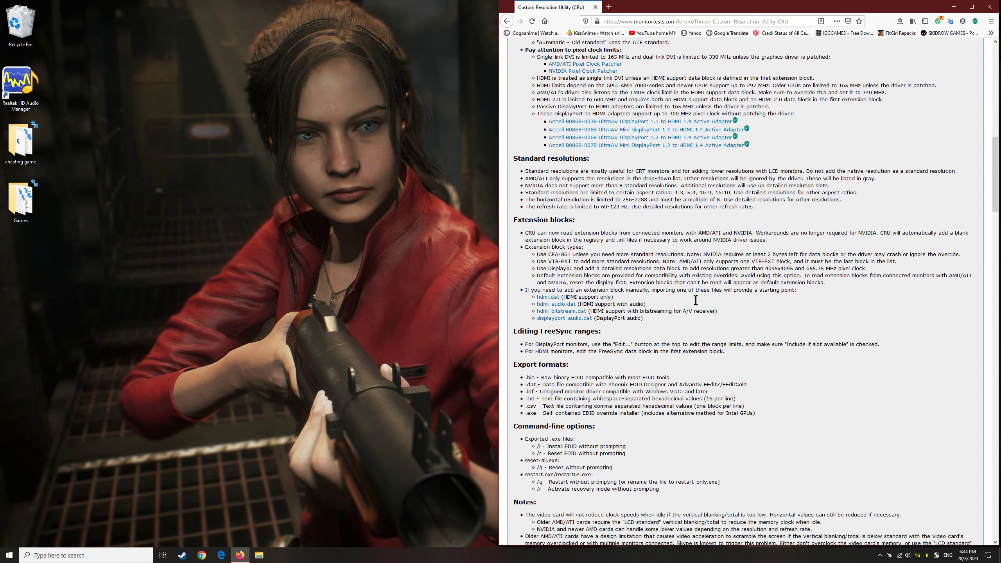
Download cru-1.4.2.zip from the Custom Resolution Utility forum page, overwriting the existing file, and dismiss the finished download
scroll(696, 303, down, 15)
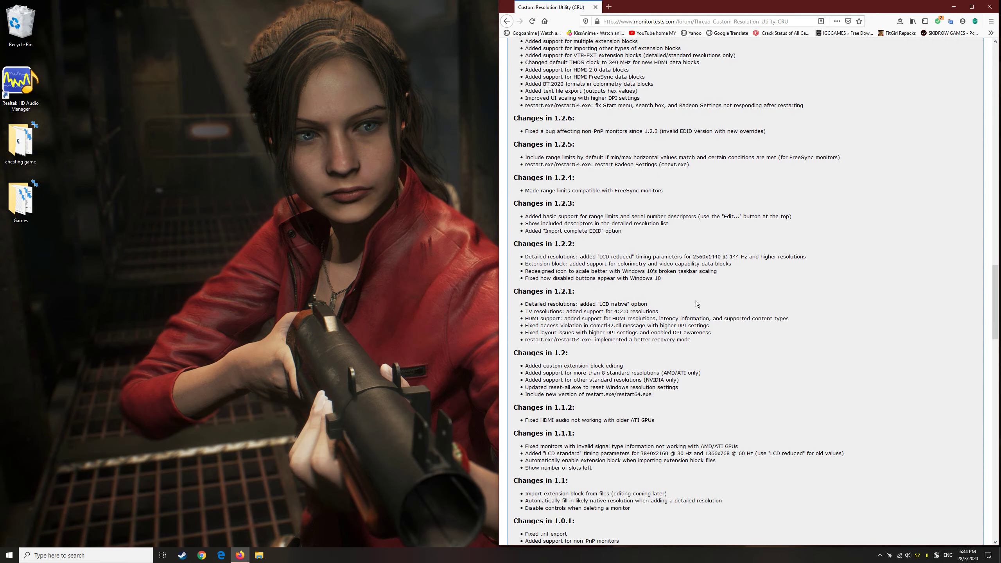
drag(995, 381, 999, 94)
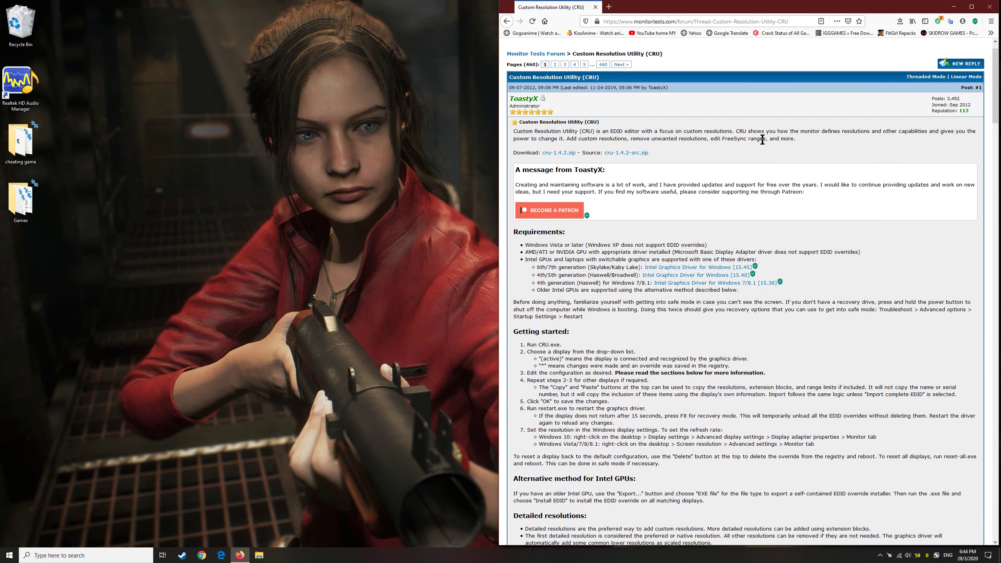
click(562, 155)
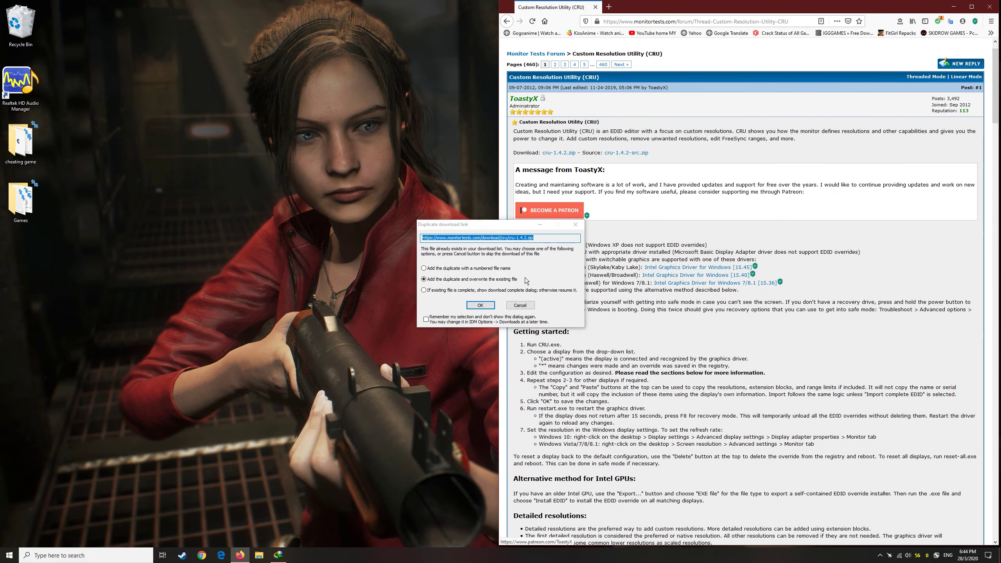
click(487, 307)
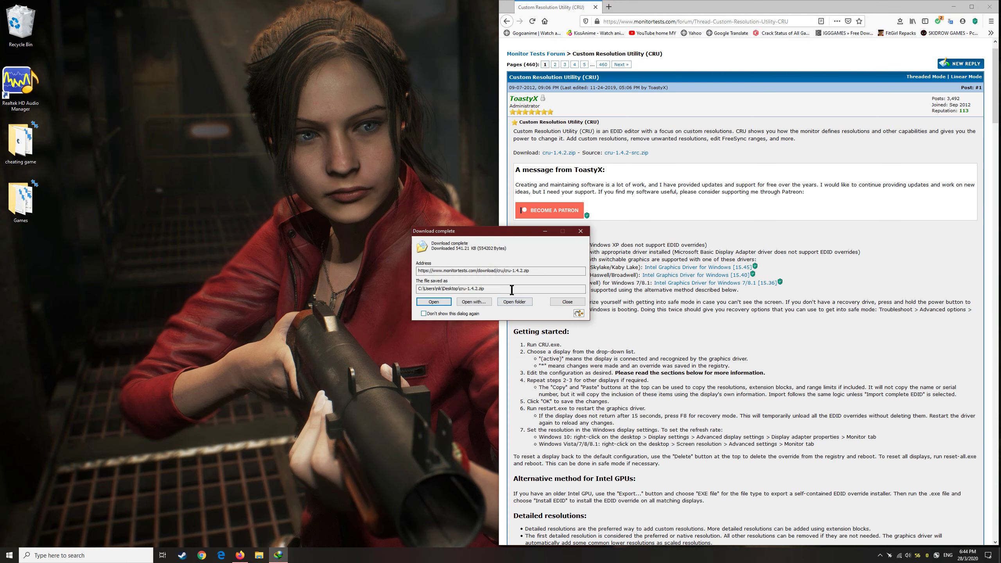
click(552, 301)
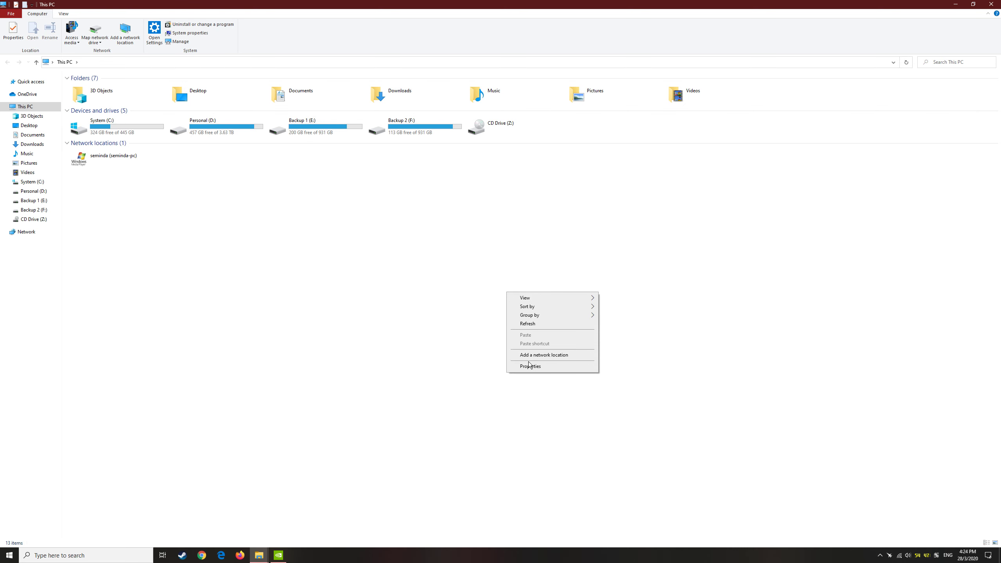
Create a Windows system restore point described as "before modding monitor settings"
click(530, 366)
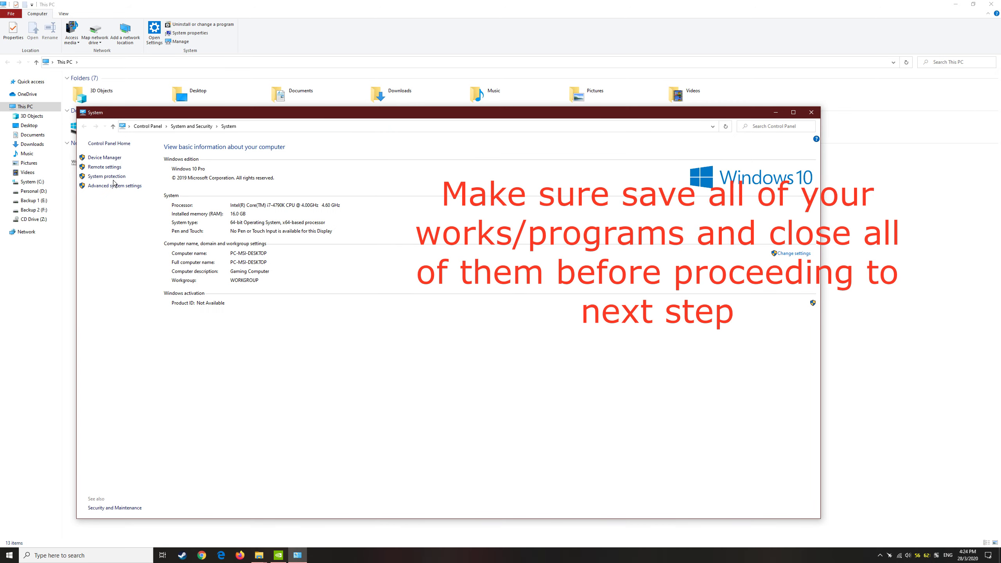
click(113, 177)
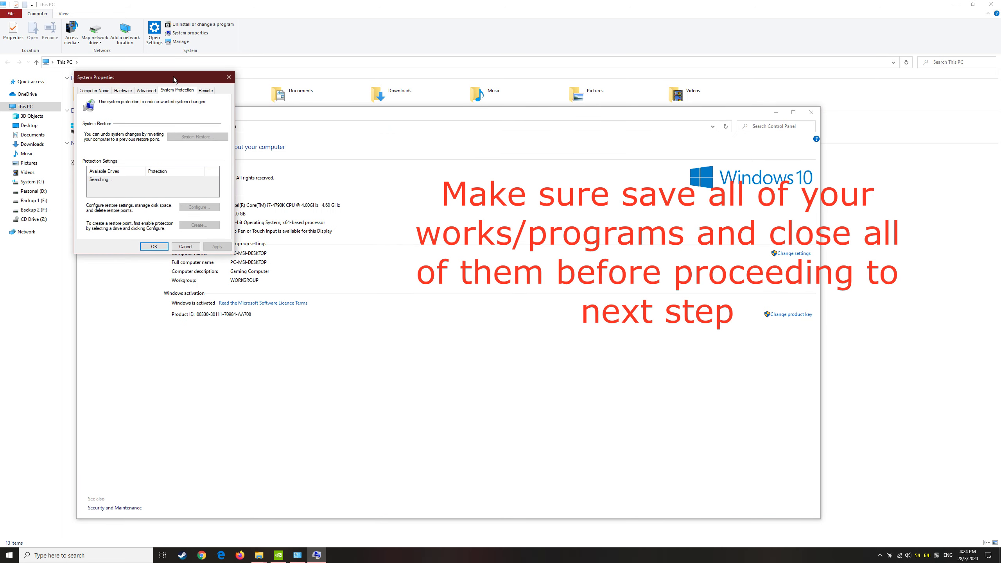
drag(173, 79, 550, 234)
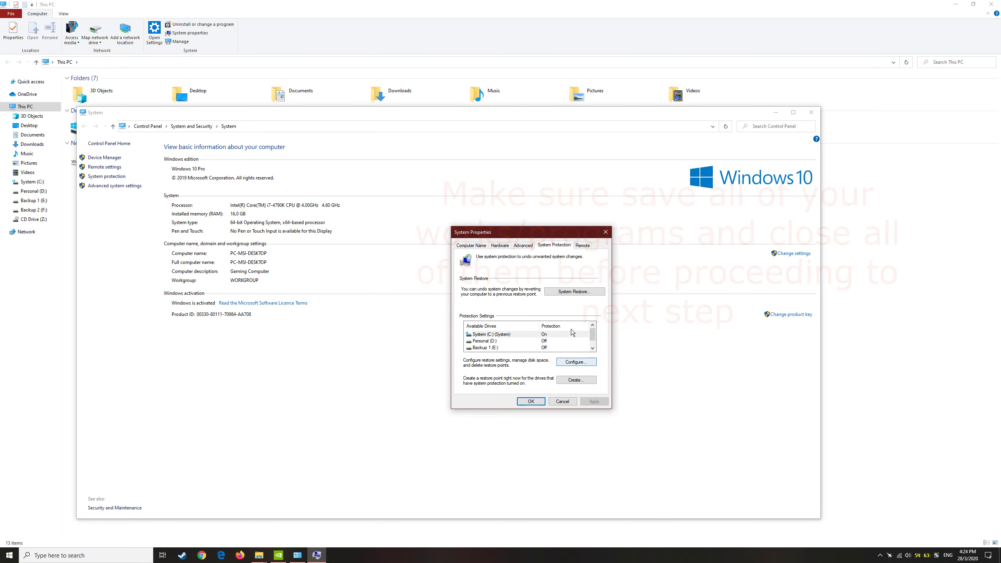
click(577, 380)
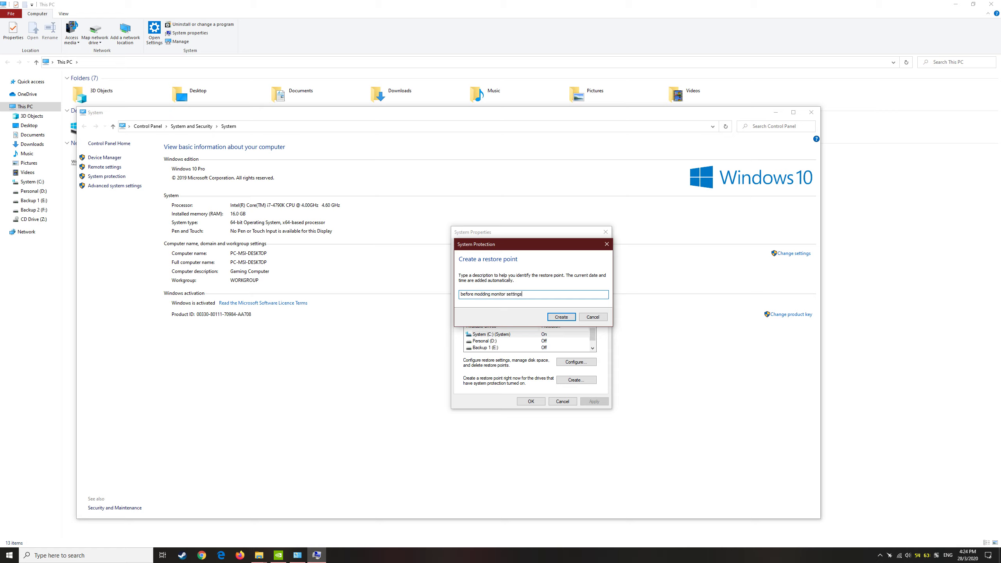
click(565, 318)
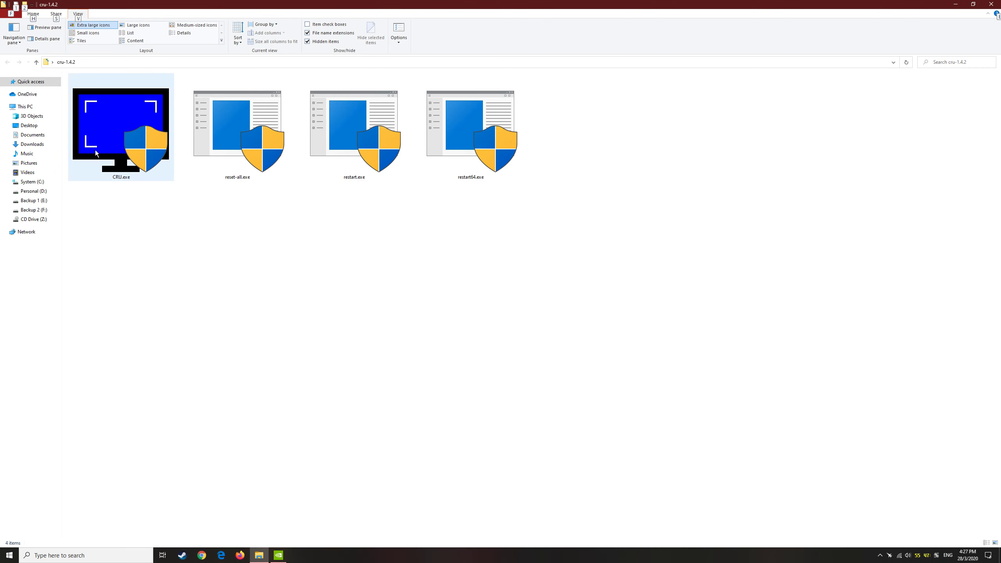
Run CRU.exe from the cru-1.4.2 folder as administrator and allow it to make changes
right_click(95, 150)
click(110, 163)
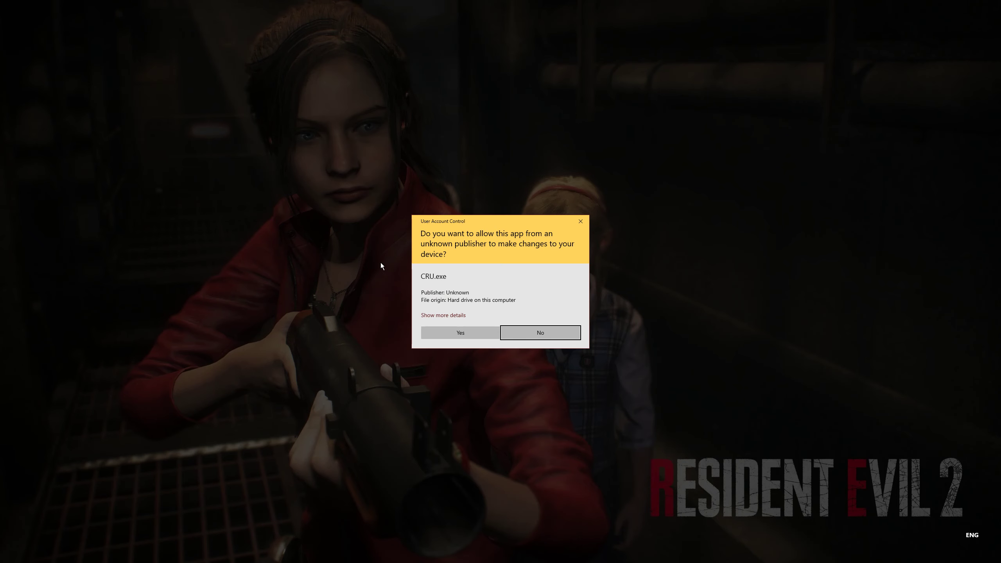
click(489, 332)
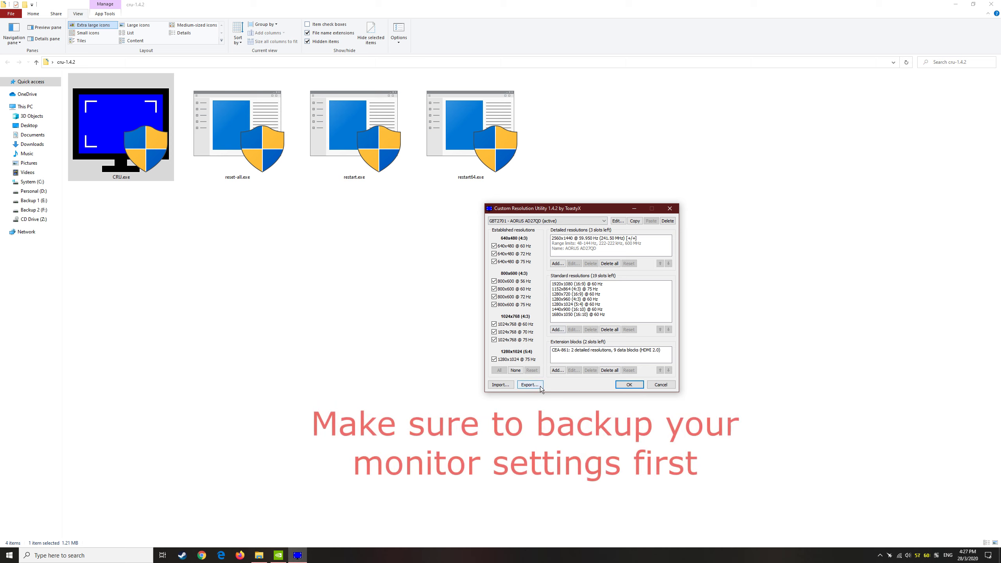
Export the monitor settings to the cru-1.4.2 folder as the BIN file "backup monitor settings" and close the utility with OK
click(540, 386)
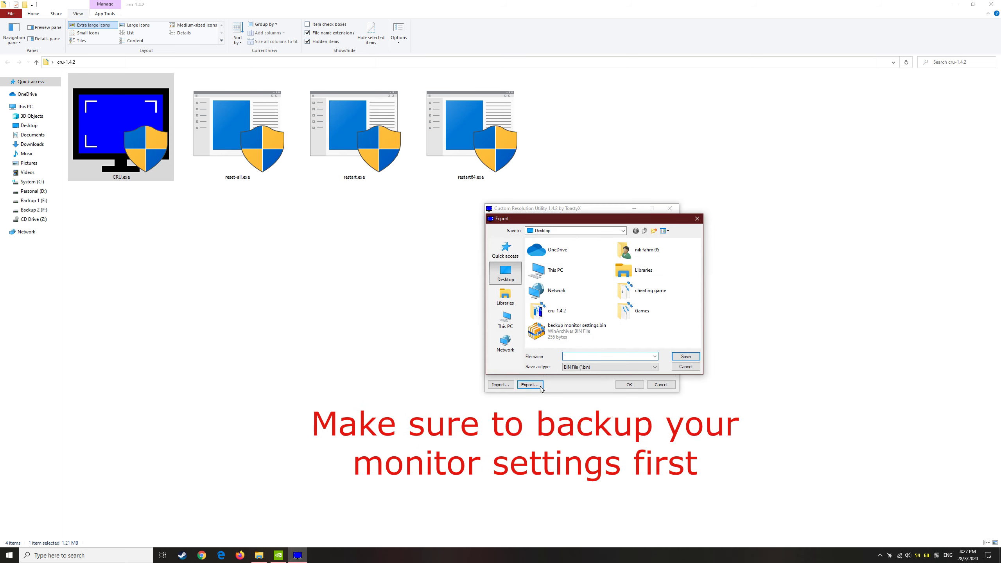
double_click(595, 312)
click(598, 356)
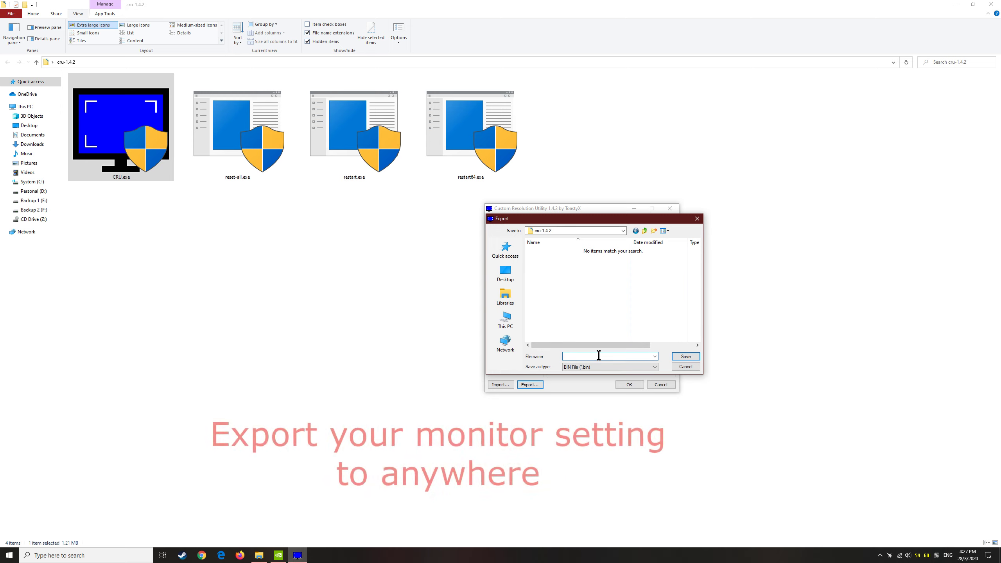
text(backup mo)
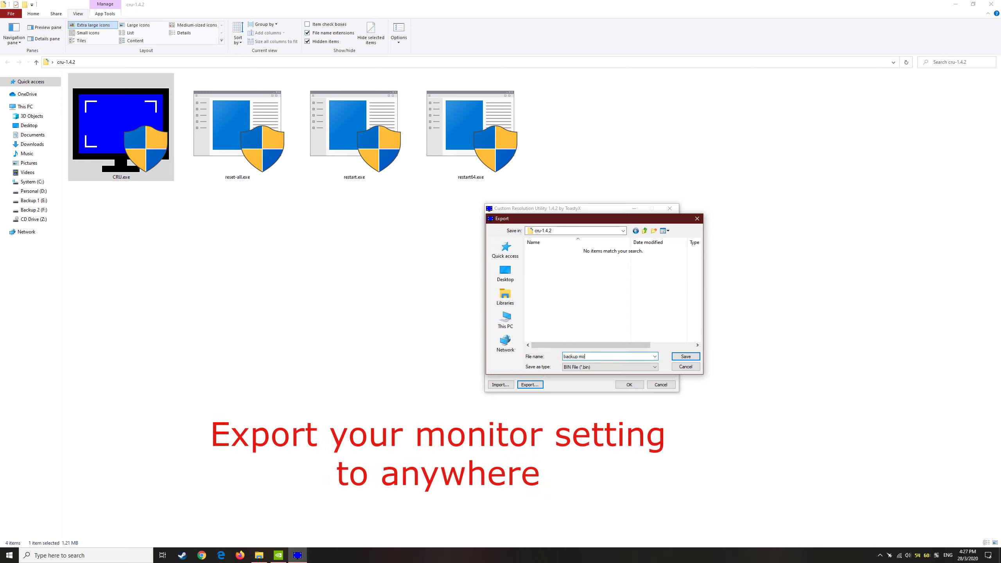
text(nitor settings)
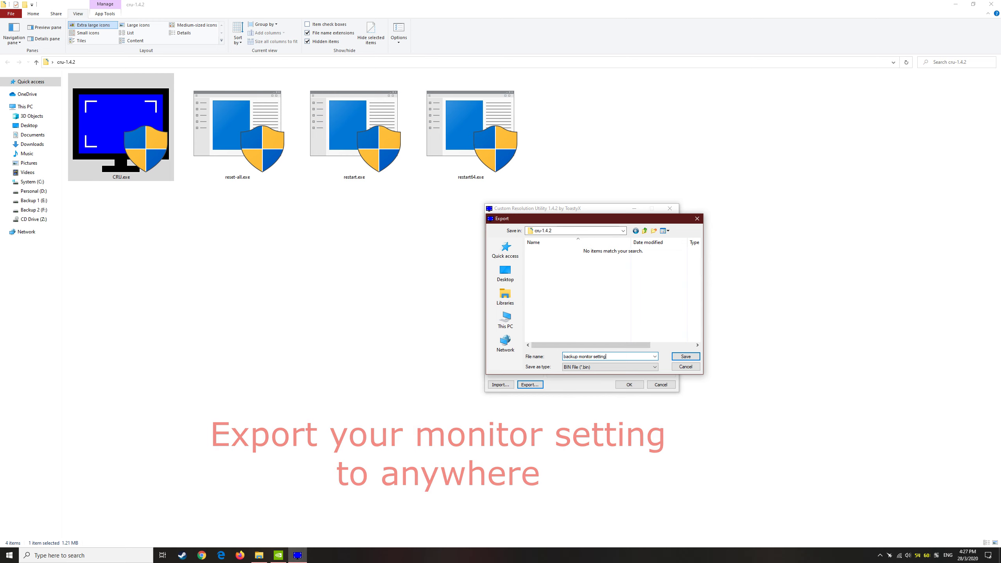
click(677, 358)
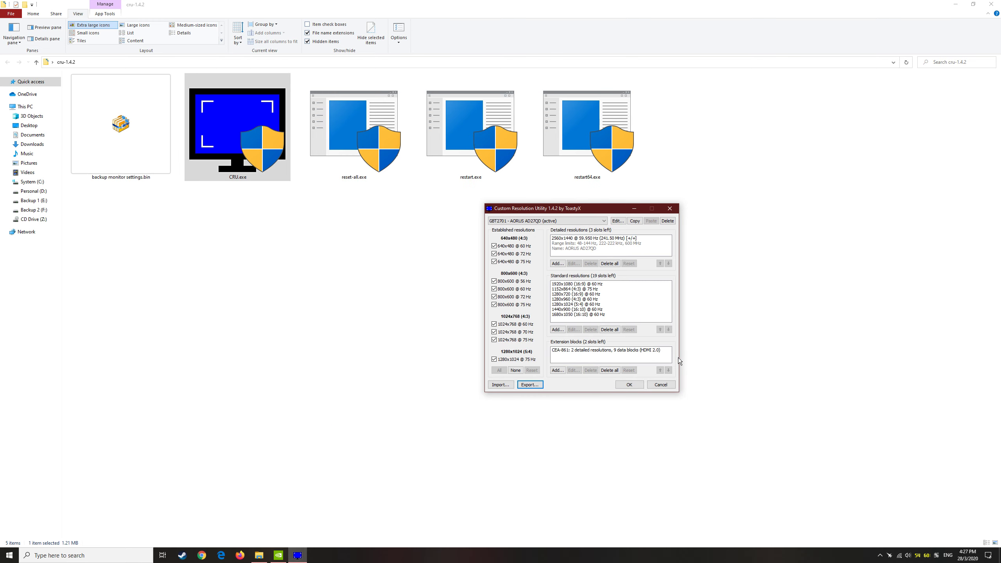
click(629, 384)
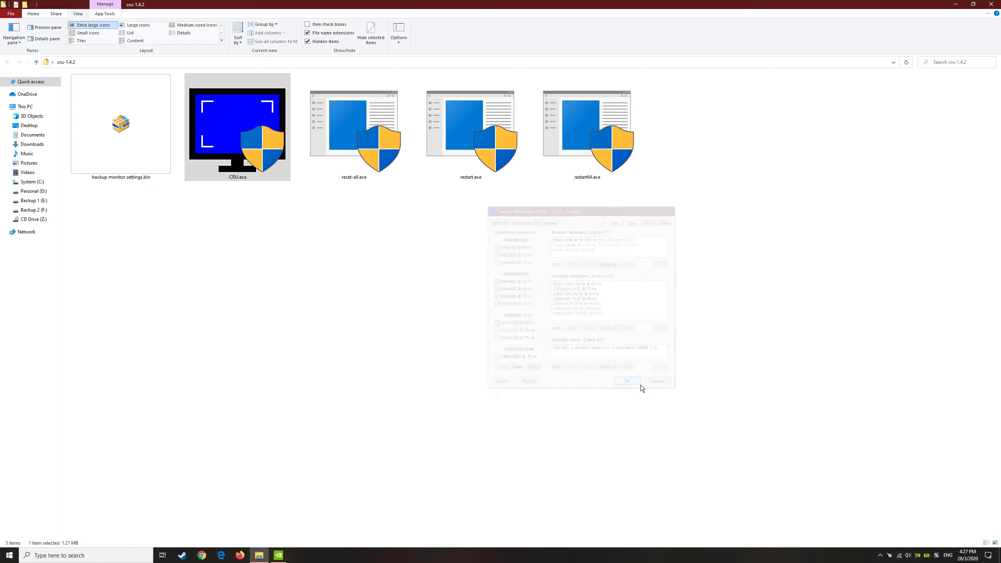
click(146, 153)
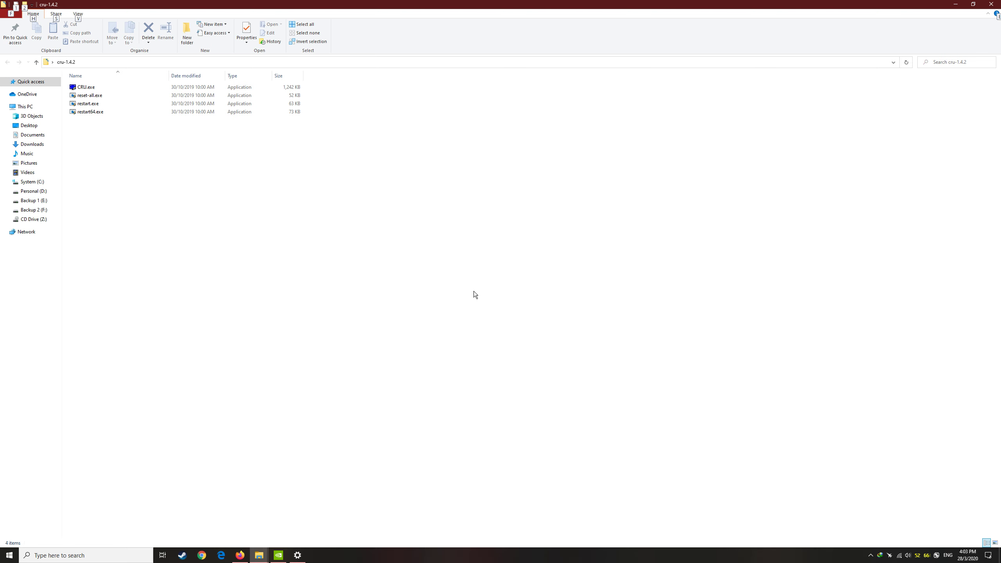
Launch CRU.exe again with administrator rights and accept the account control request
right_click(141, 86)
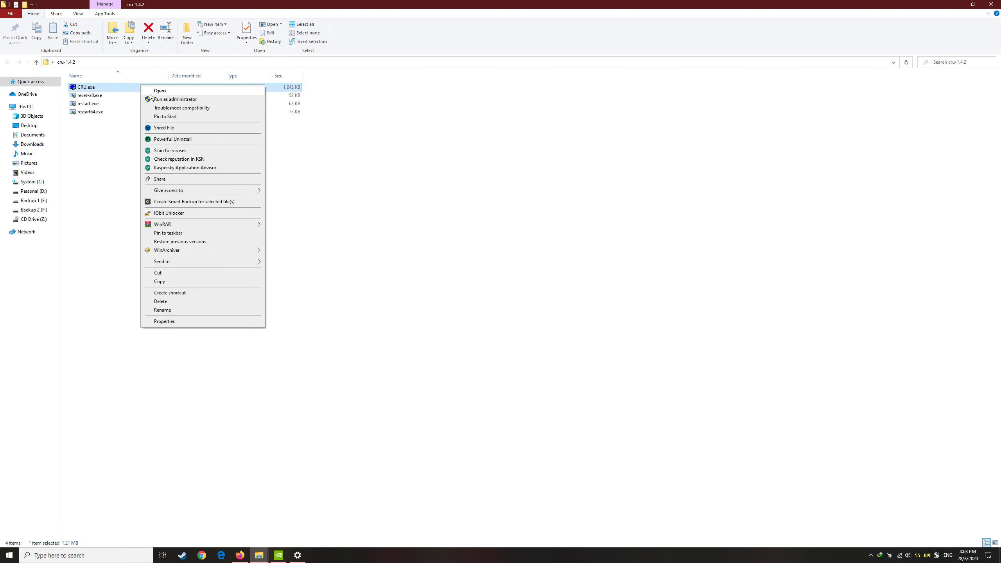
click(162, 99)
click(439, 330)
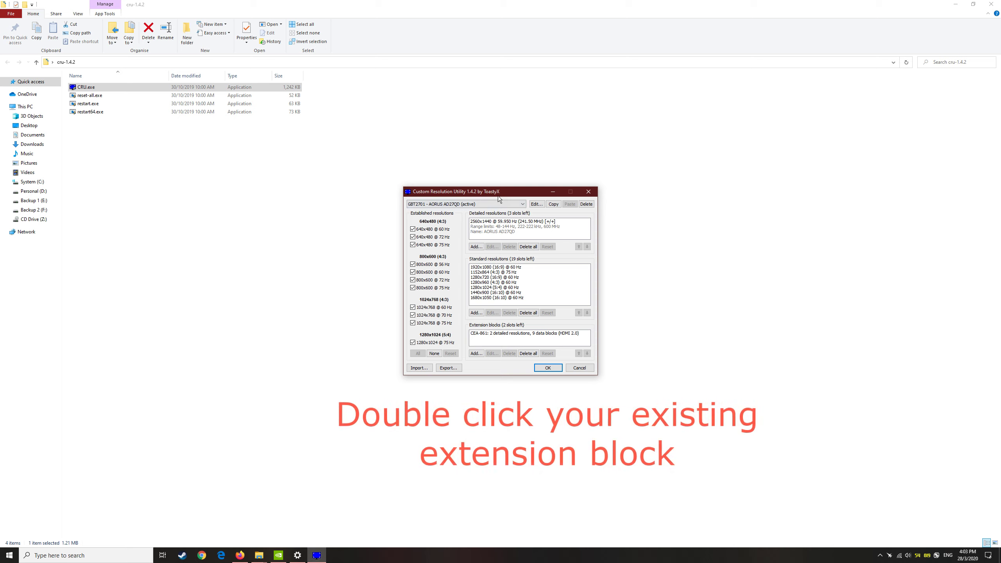
Disable the YCbCr 4:2:2 colour format in the HDMI support data block of the CEA-861 extension block and save all changes
drag(498, 194, 537, 212)
click(547, 240)
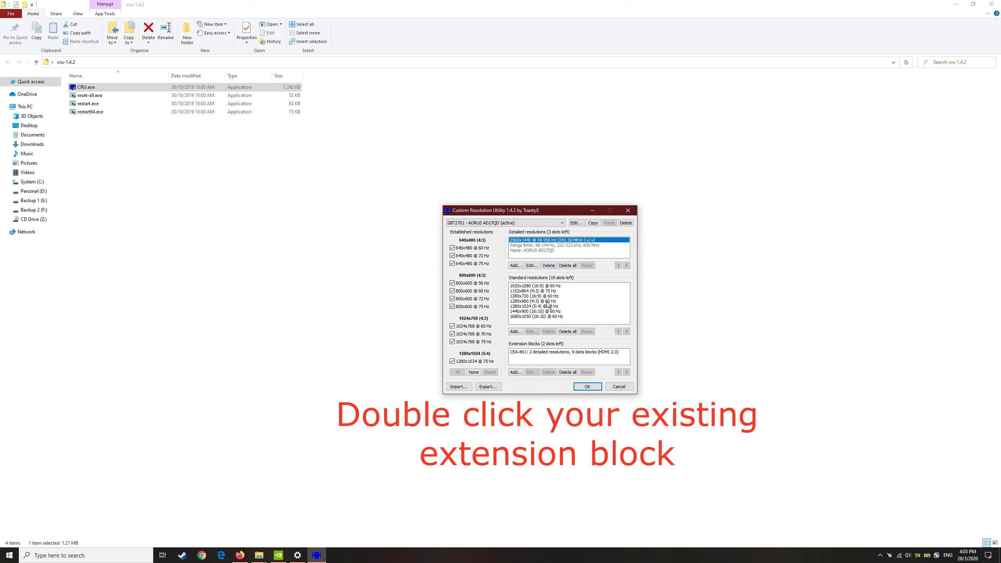
double_click(541, 352)
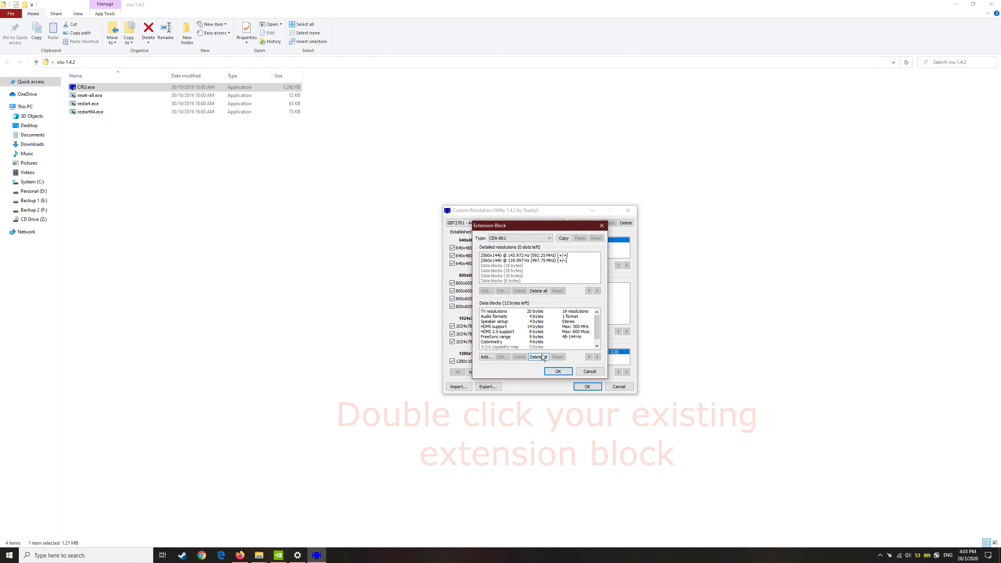
scroll(526, 328, down, 1)
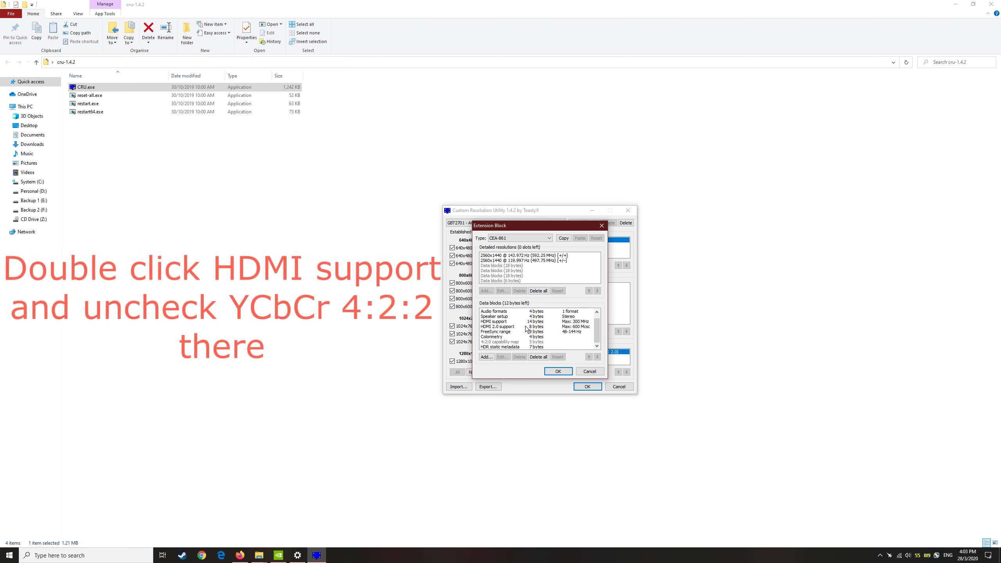
click(527, 327)
double_click(524, 321)
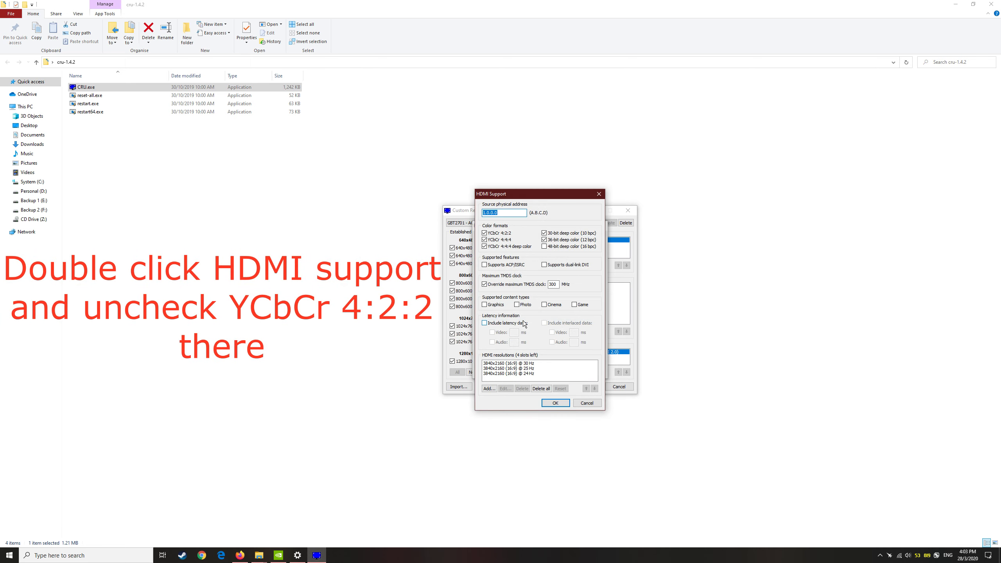
click(486, 233)
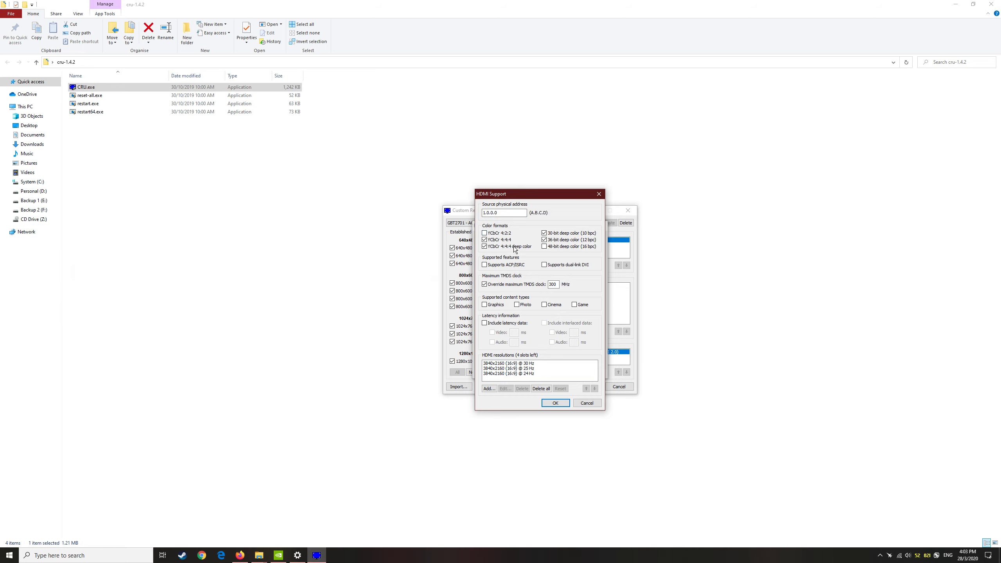
click(551, 403)
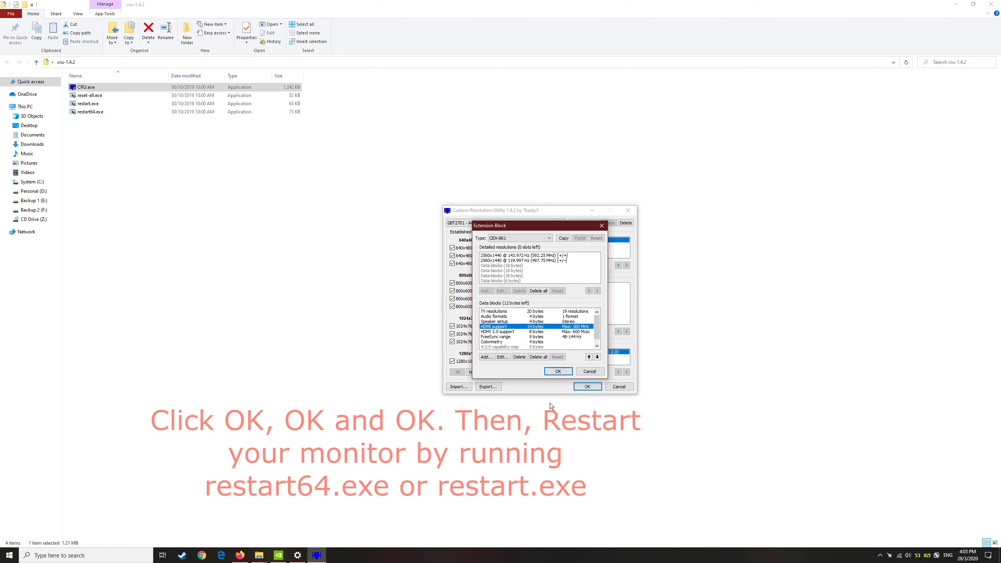
click(557, 371)
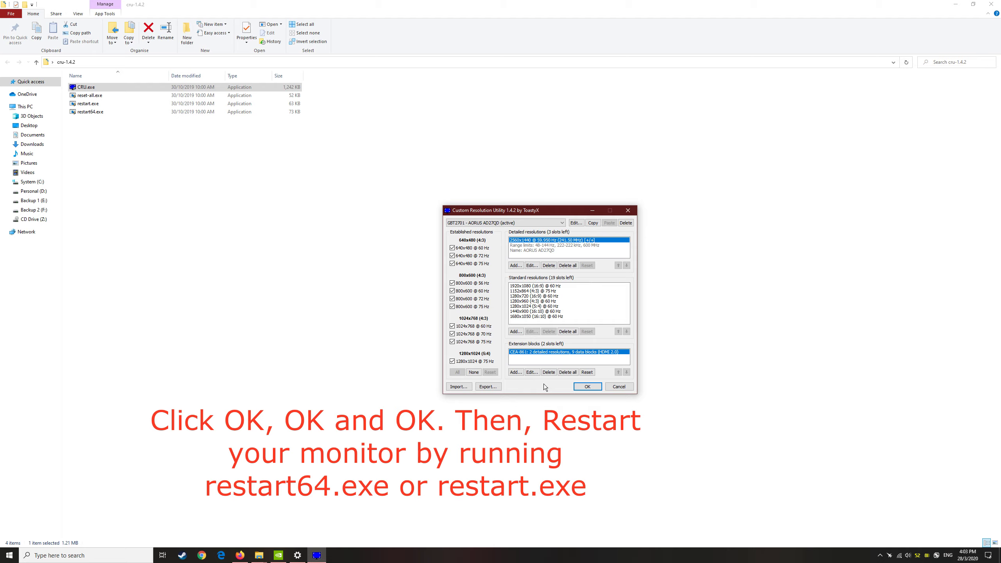
click(583, 386)
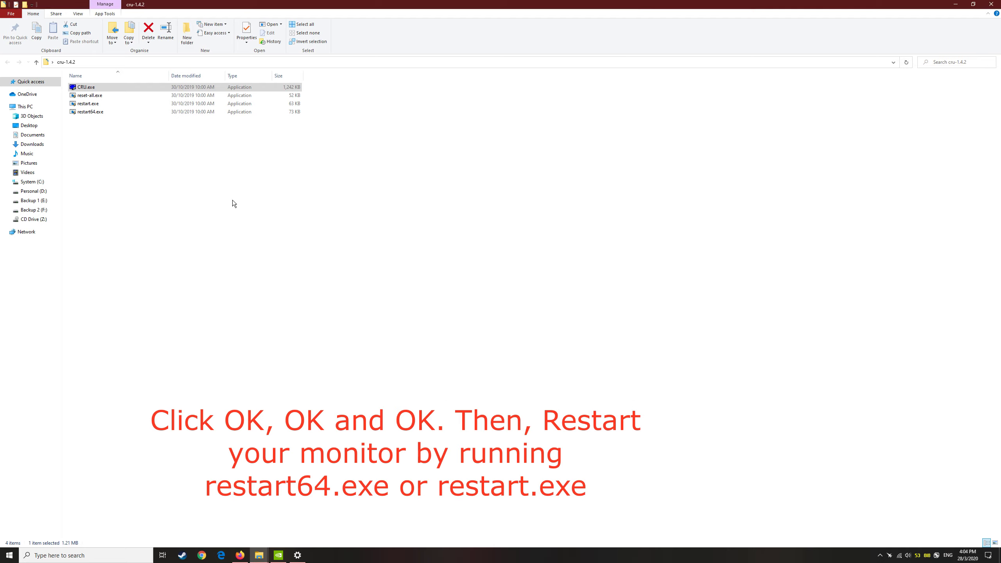
Restart the graphics driver by running restart64.exe as administrator, and exit the restart tool
click(120, 113)
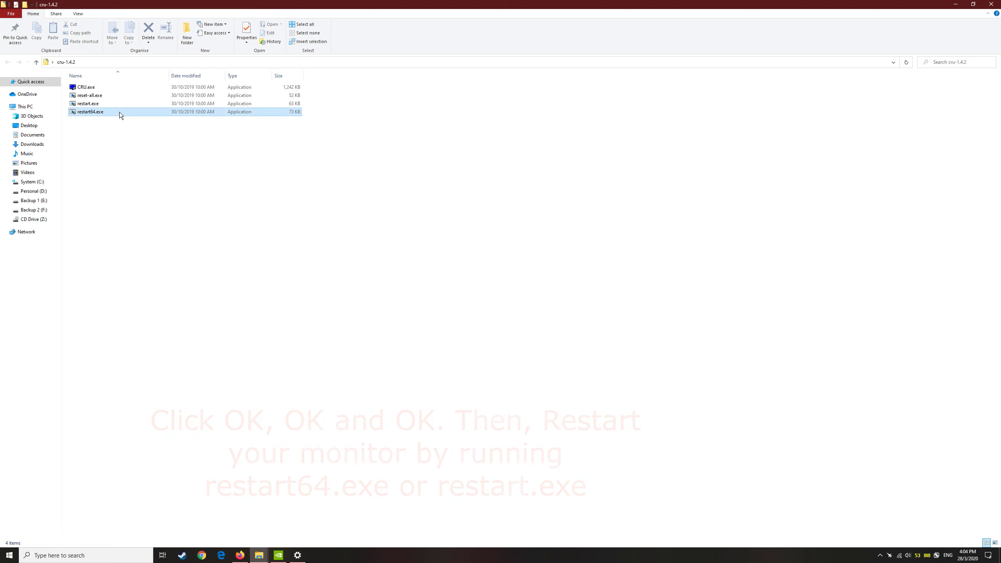
right_click(118, 111)
click(134, 126)
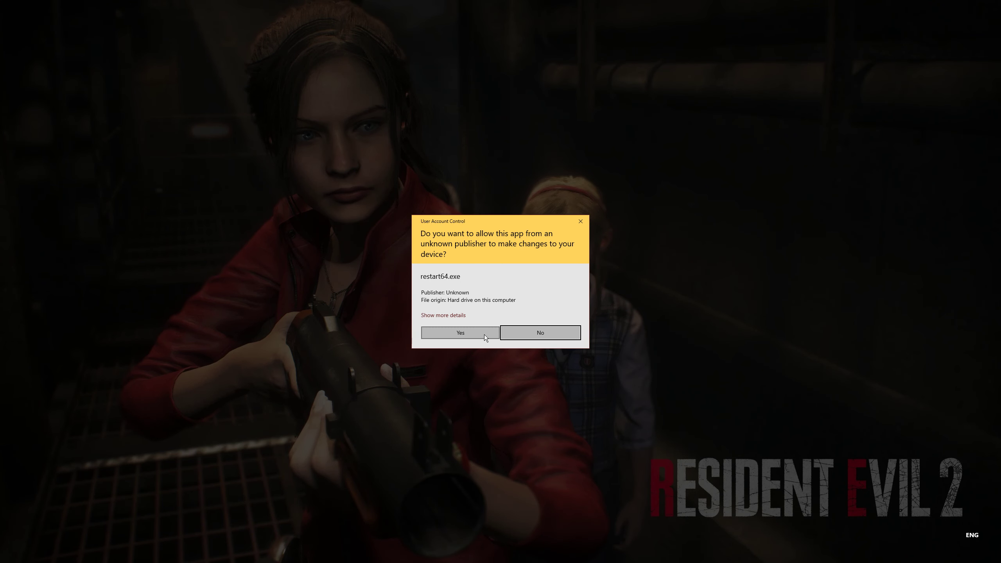
click(484, 334)
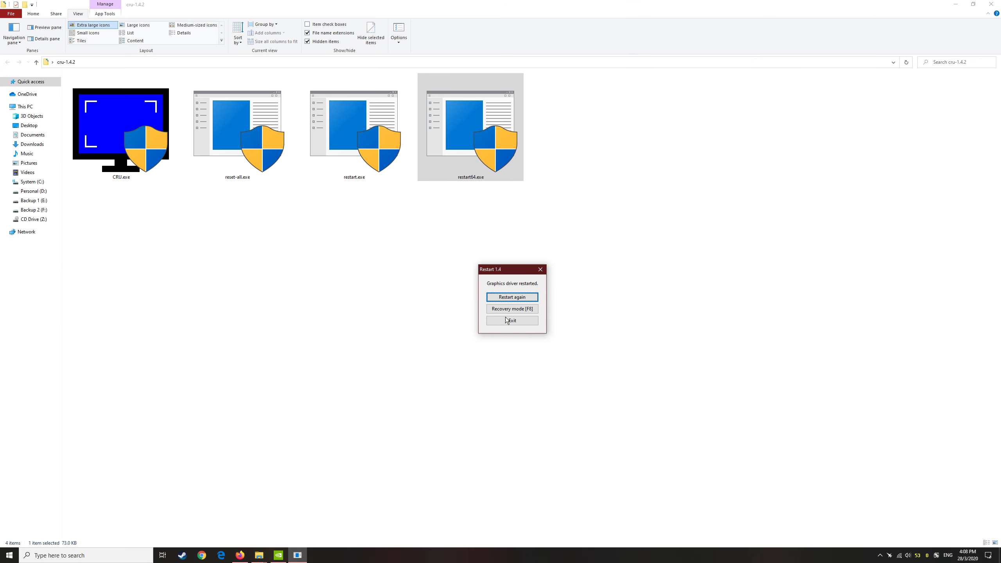
click(522, 323)
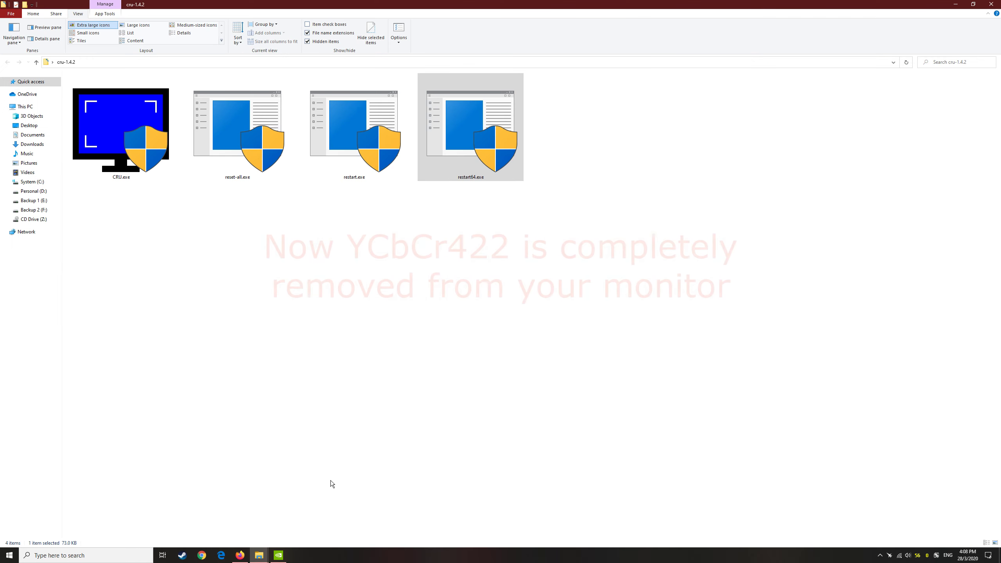
Switch to NVIDIA Control Panel and check the available output colour formats in the Change Resolution settings
click(280, 555)
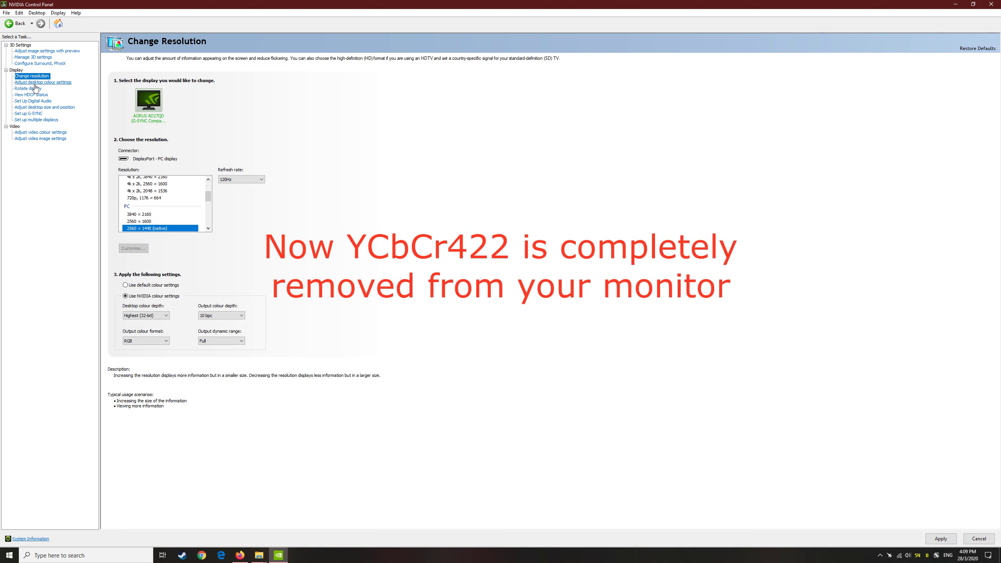
click(34, 82)
click(32, 75)
click(166, 340)
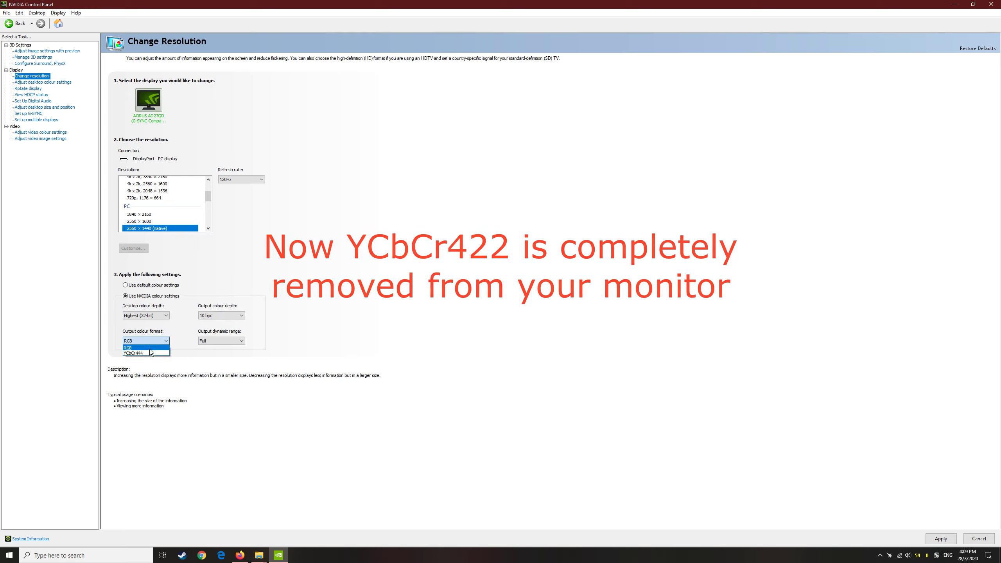
Choose 10 bpc output colour depth, Full output dynamic range and a 120Hz refresh rate, then apply and keep the changes
click(213, 326)
click(228, 316)
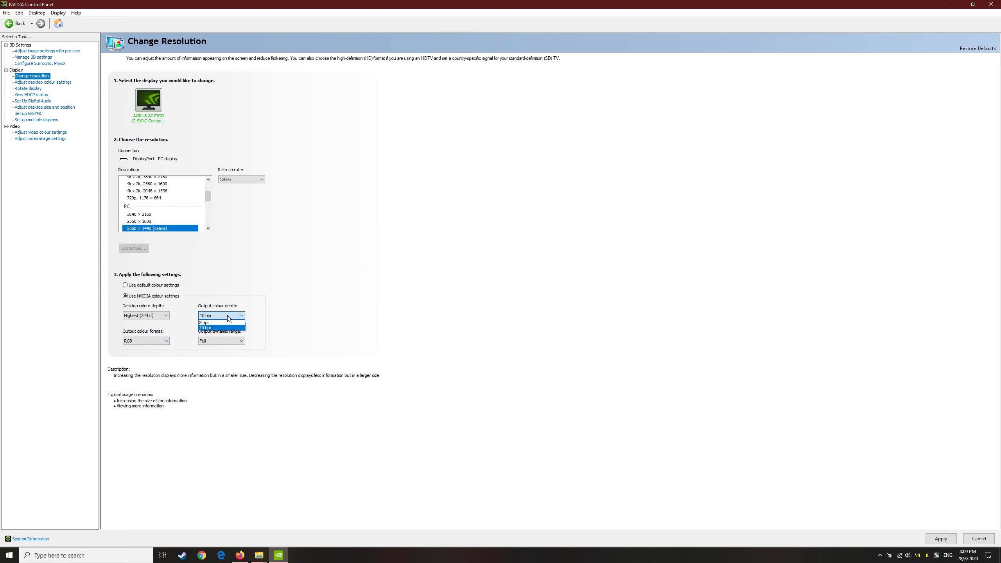
click(221, 328)
click(220, 340)
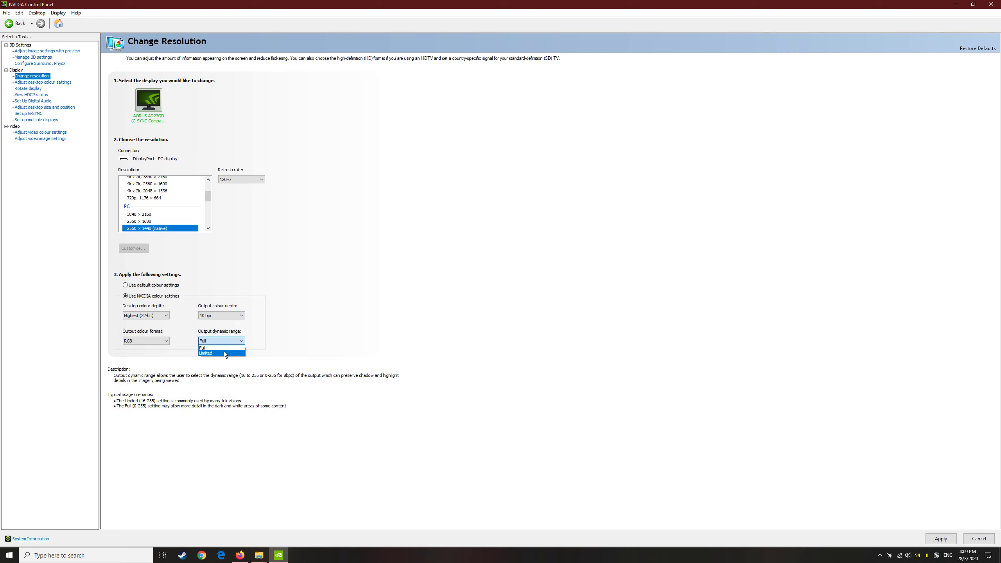
click(220, 348)
click(241, 180)
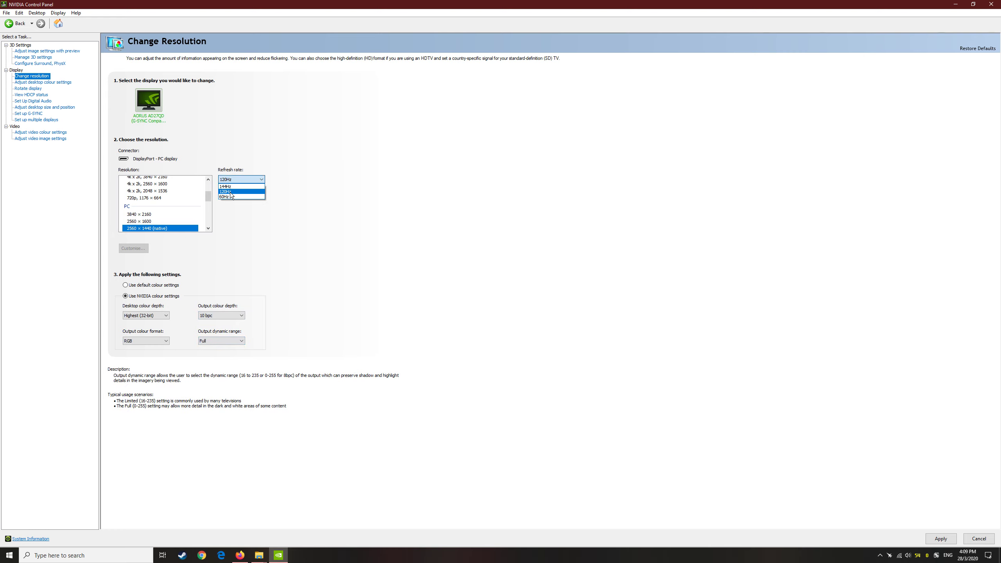
click(240, 193)
click(940, 538)
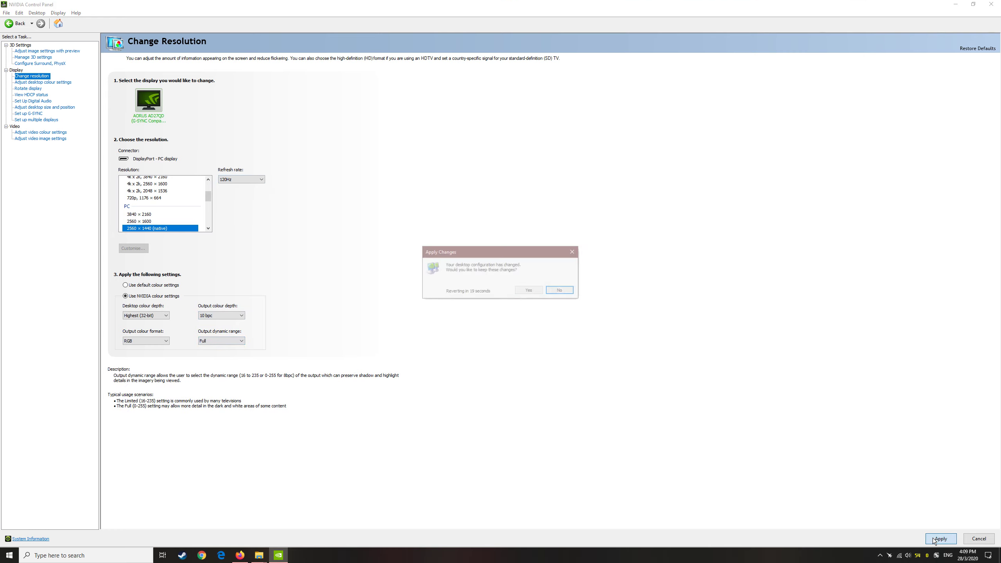
click(531, 292)
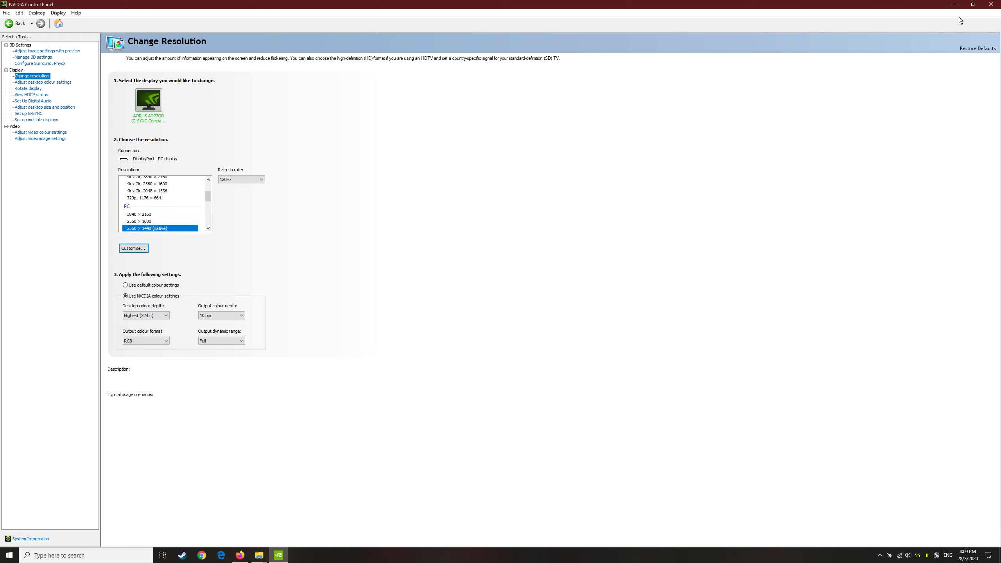
Switch to the display settings in Windows Settings and turn on Play HDR games and apps
click(956, 5)
click(956, 5)
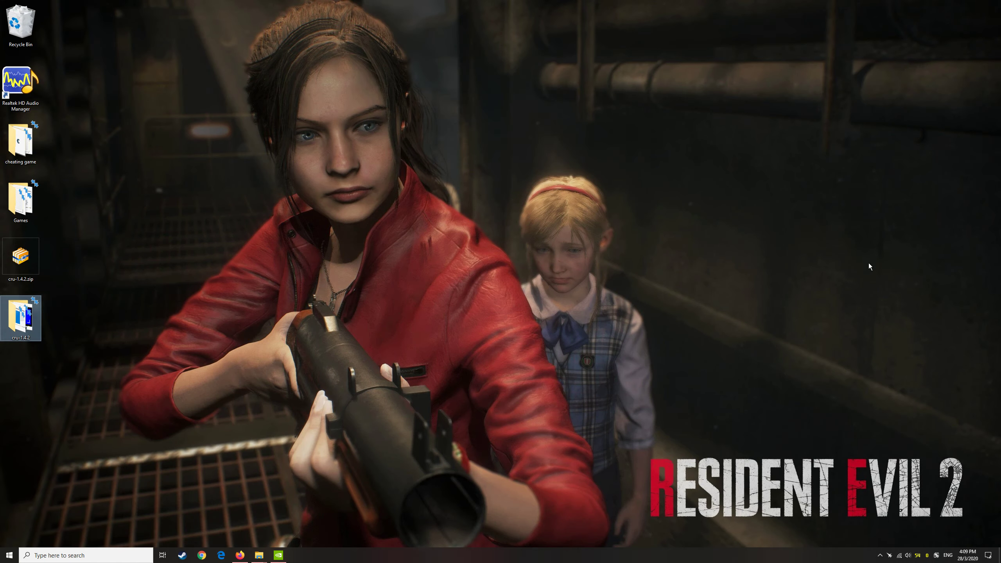
click(987, 556)
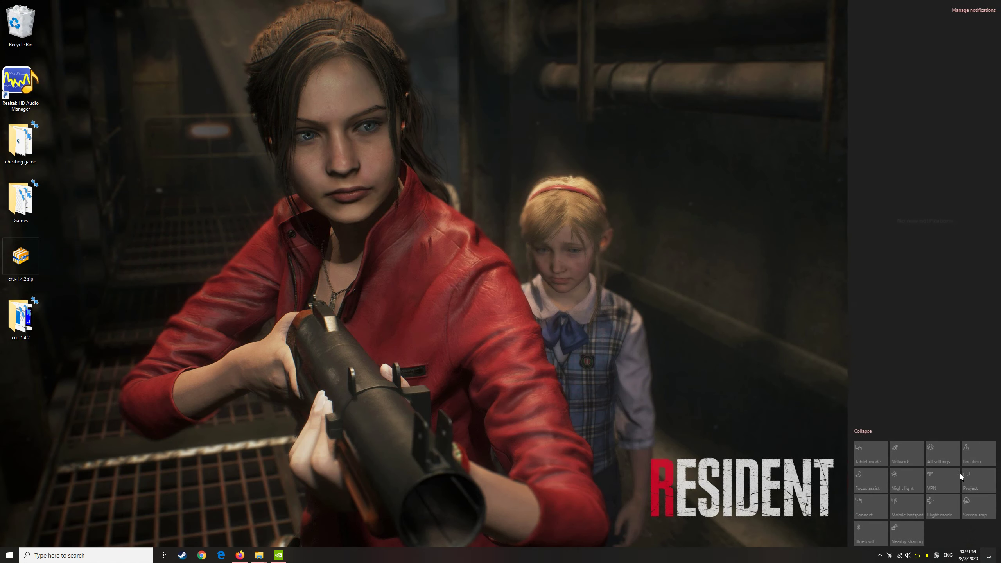
click(945, 453)
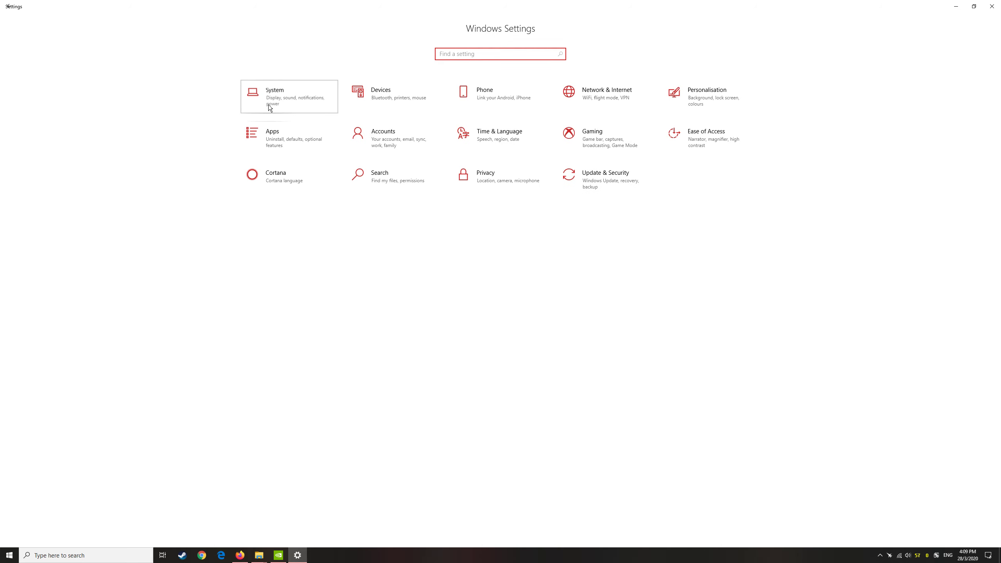
click(268, 104)
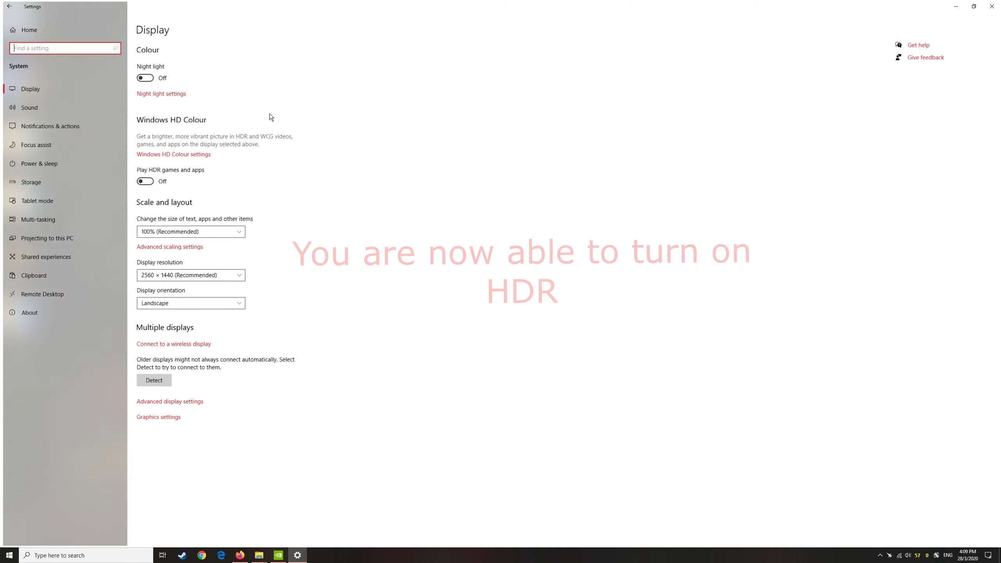
click(167, 181)
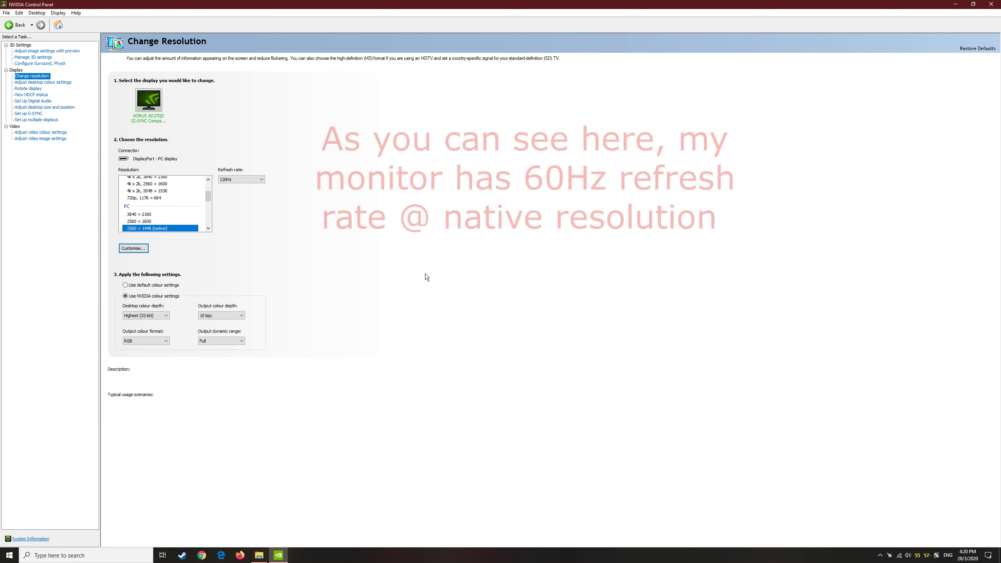
Check the available refresh rates for the native 2560 × 1440 resolution in NVIDIA Control Panel
click(254, 181)
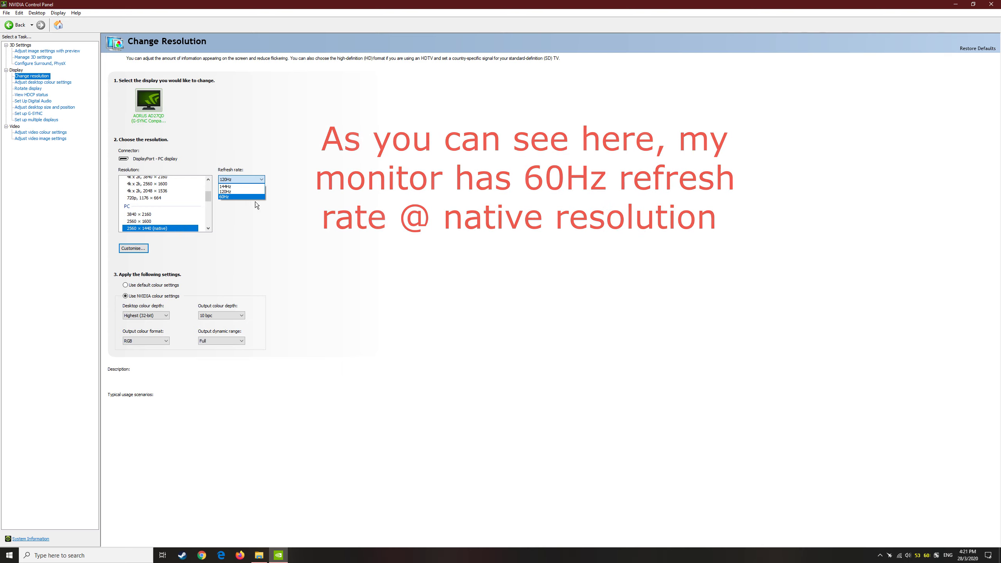
click(349, 229)
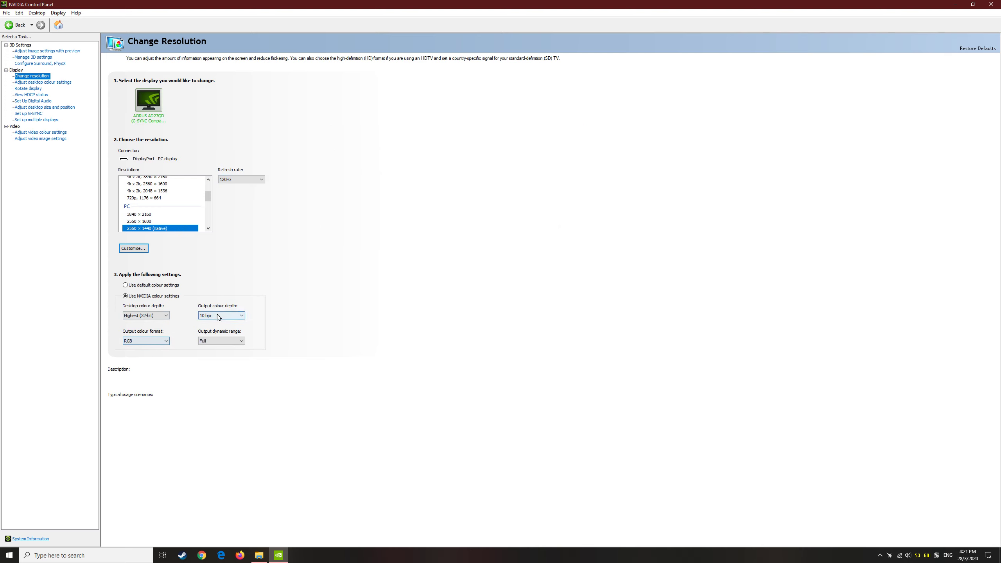
mouse_move(217, 315)
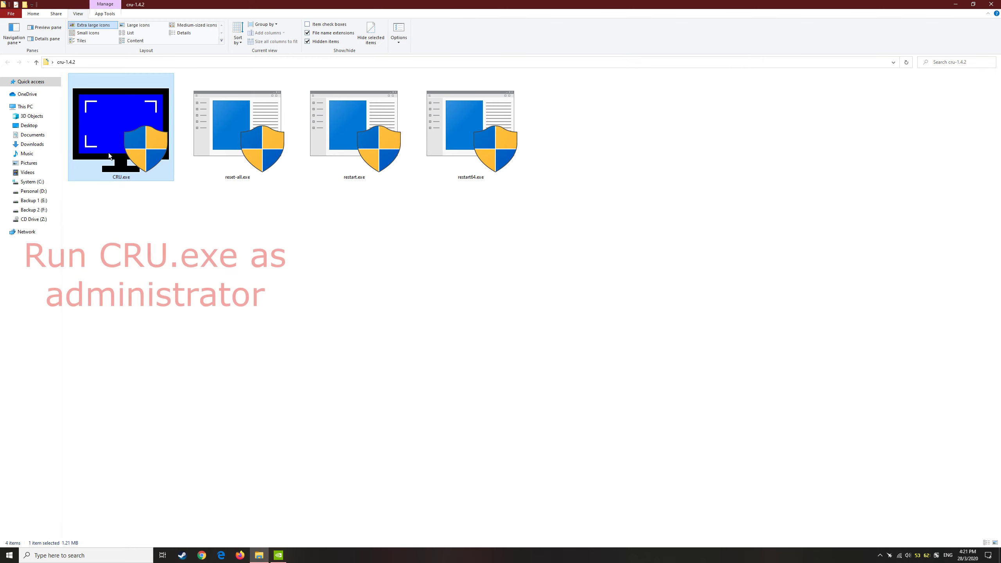
Launch CRU.exe from the cru-1.4.2 folder with administrator rights and accept the account control request
right_click(110, 156)
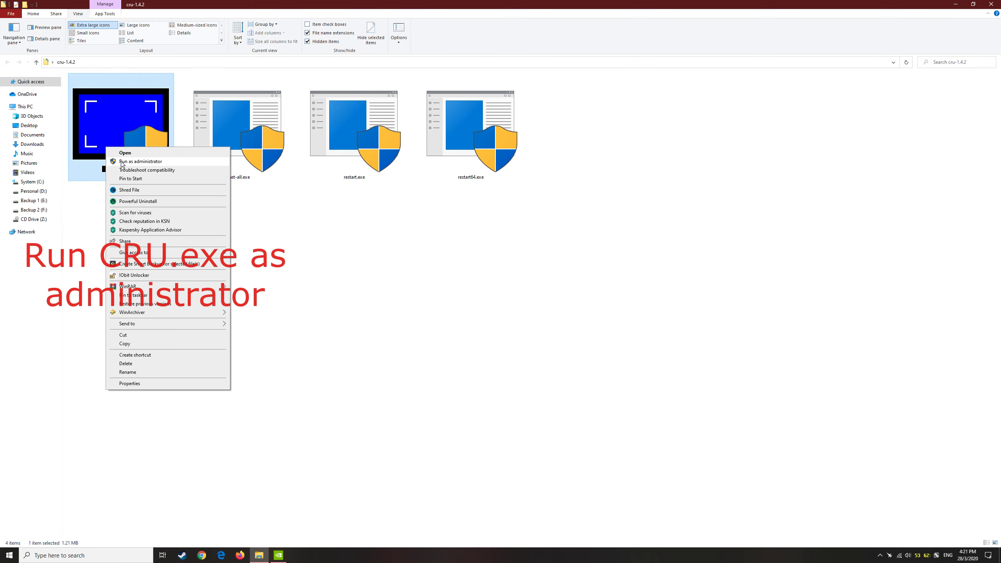
click(120, 161)
click(438, 332)
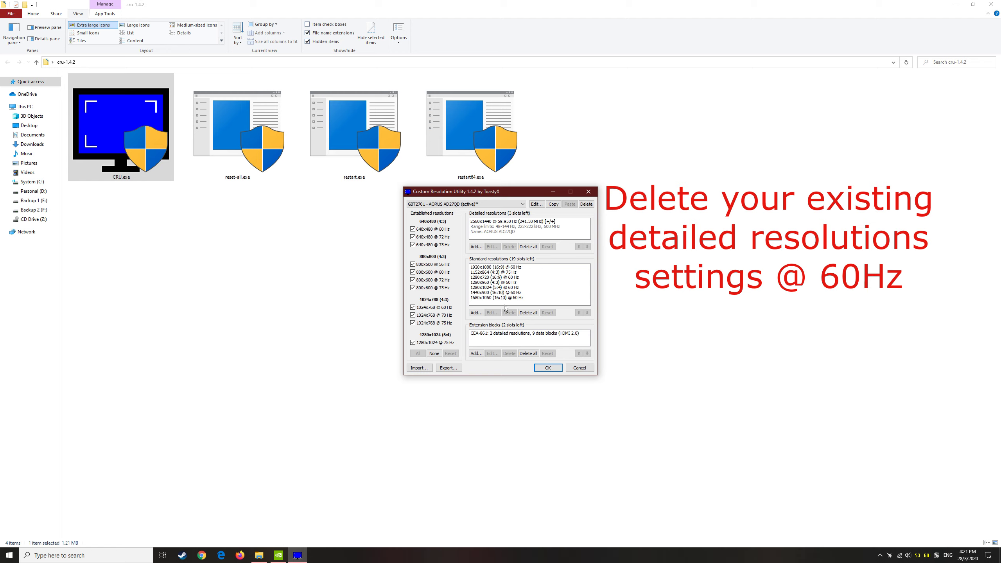
Delete the existing 60 Hz detailed resolution and add a 2560x1440 one at 120 Hz with Automatic - LCD standard timing
click(508, 227)
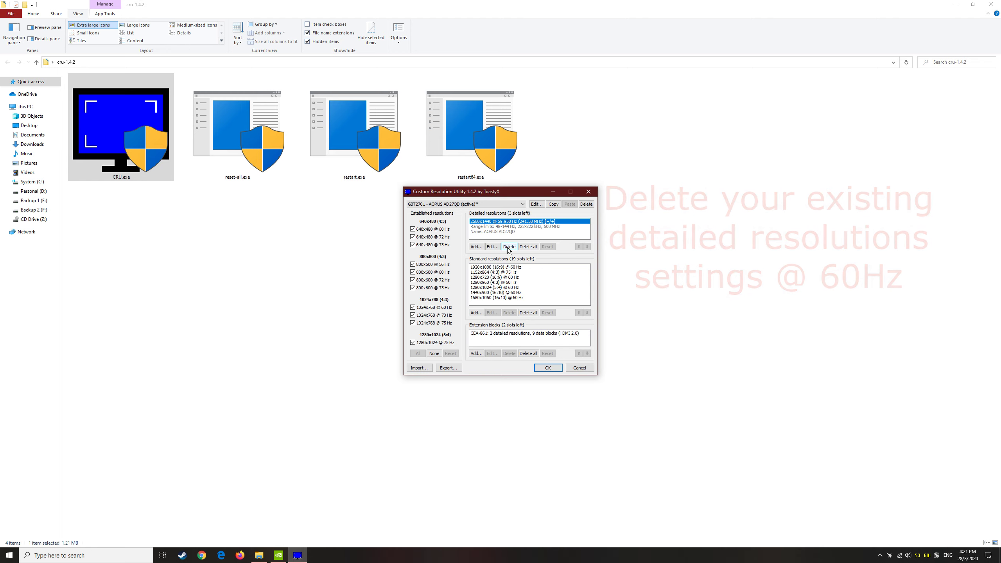
click(508, 246)
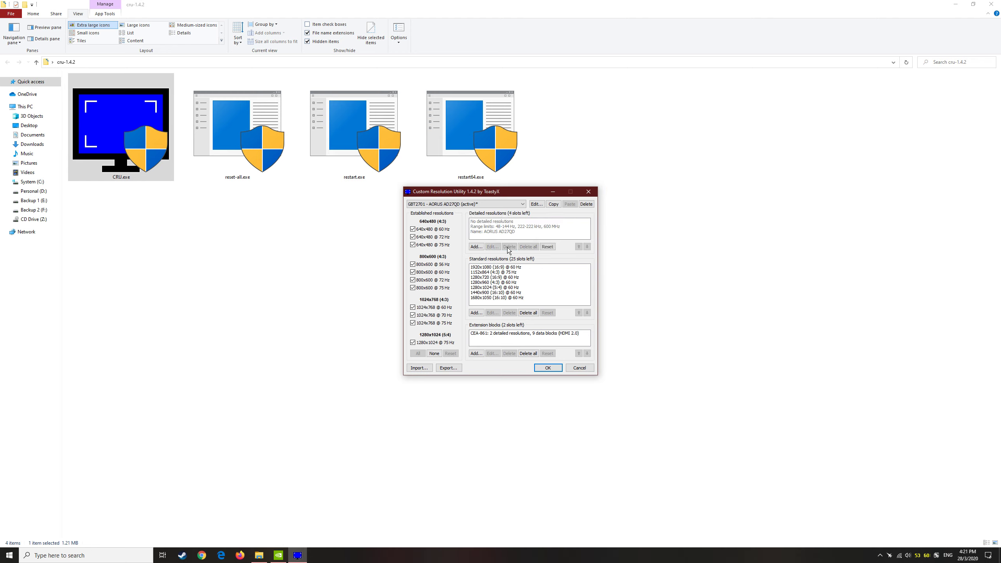
click(476, 247)
drag(465, 204, 680, 213)
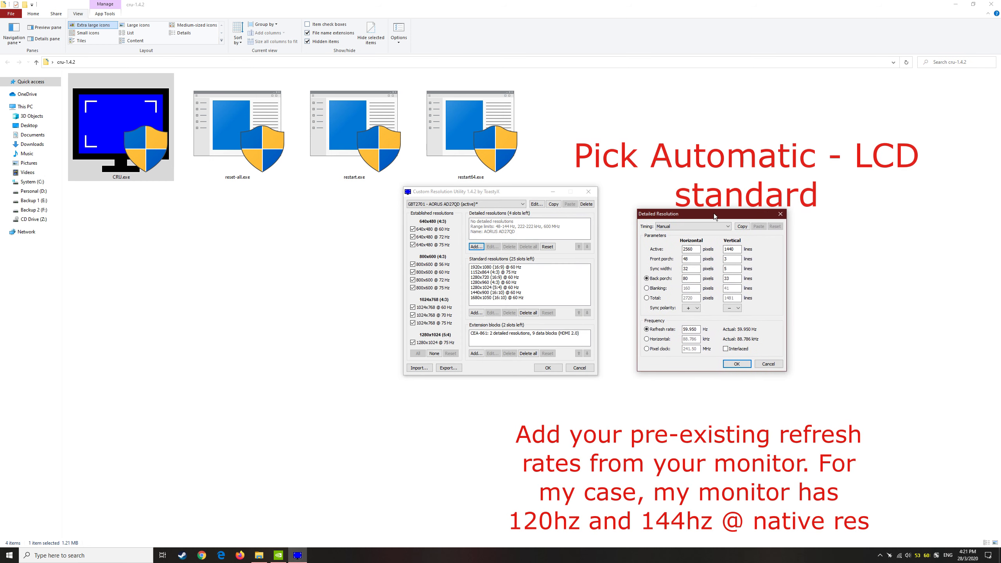
click(709, 226)
click(707, 238)
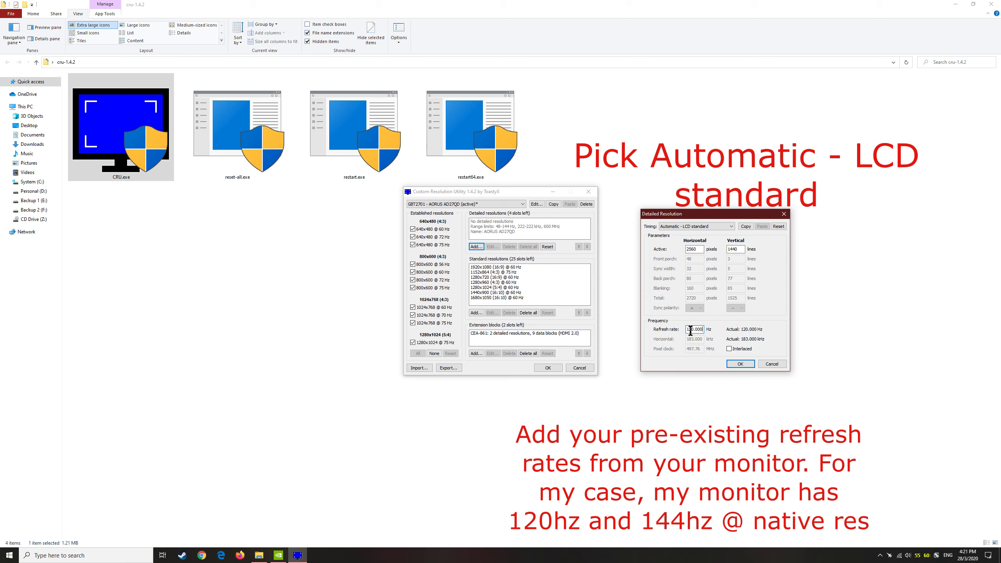
click(740, 364)
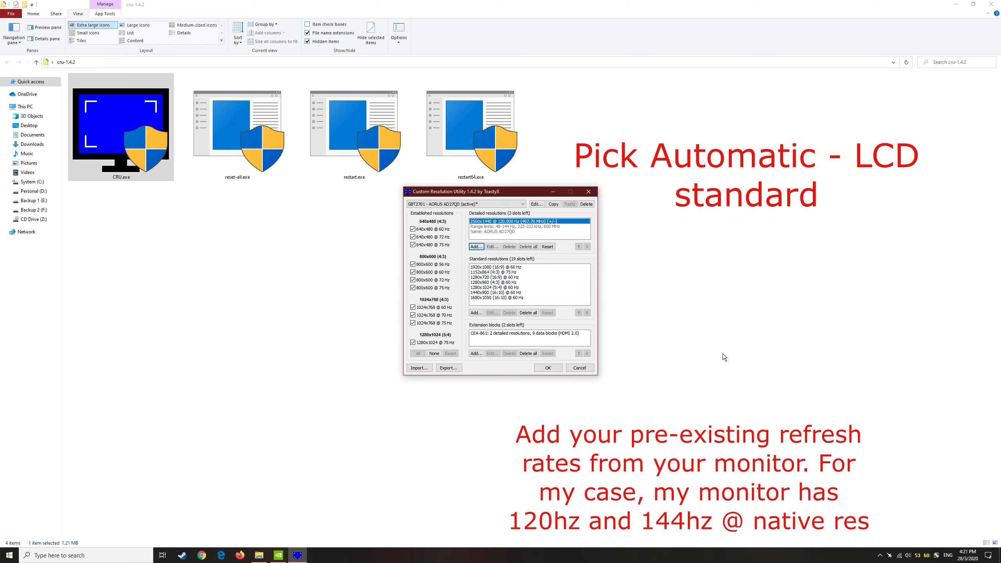
Add another 2560x1440 detailed resolution at 144 Hz with Automatic - LCD standard timing, and save all changes
click(476, 247)
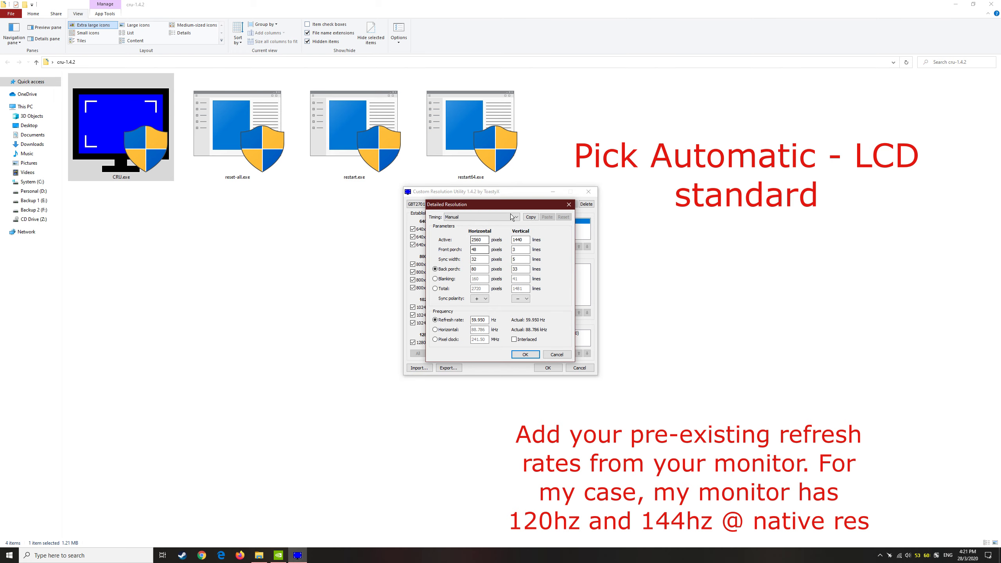
drag(465, 204, 675, 252)
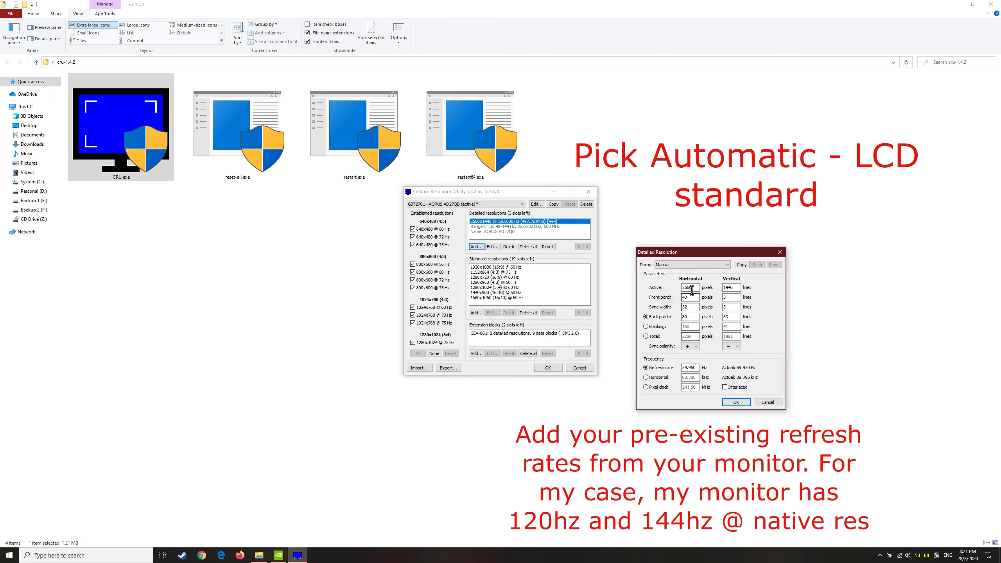
click(712, 269)
click(681, 277)
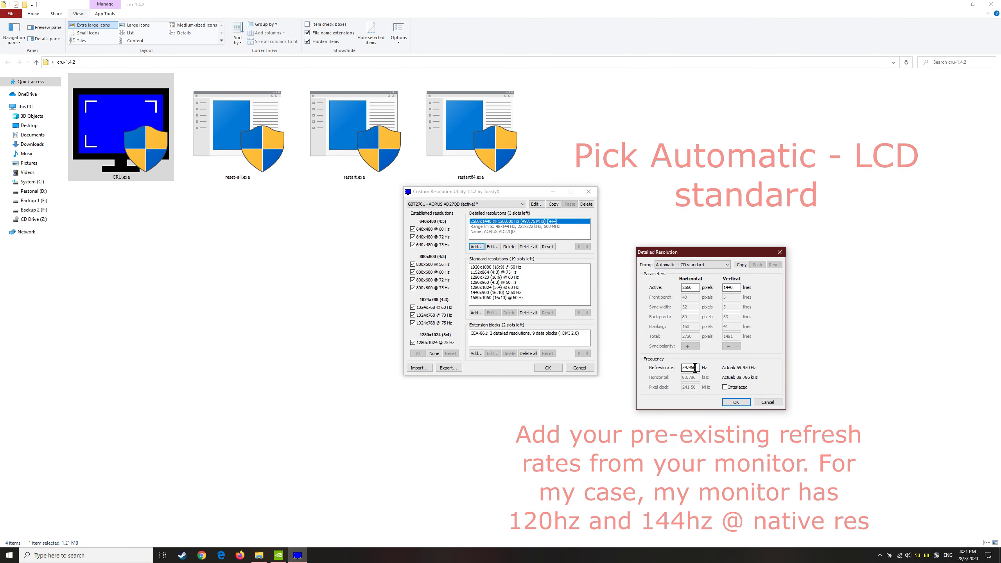
text(144)
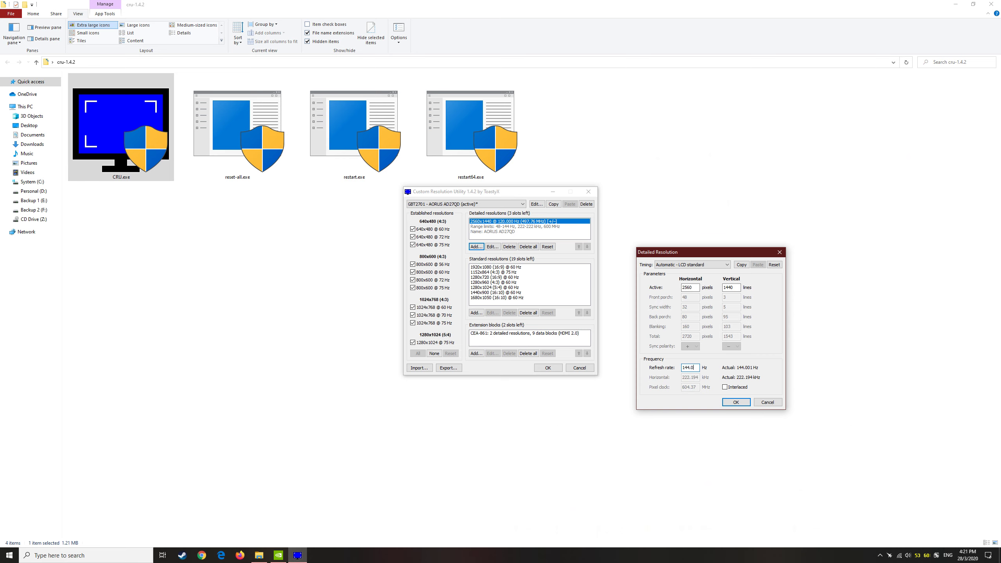
click(735, 402)
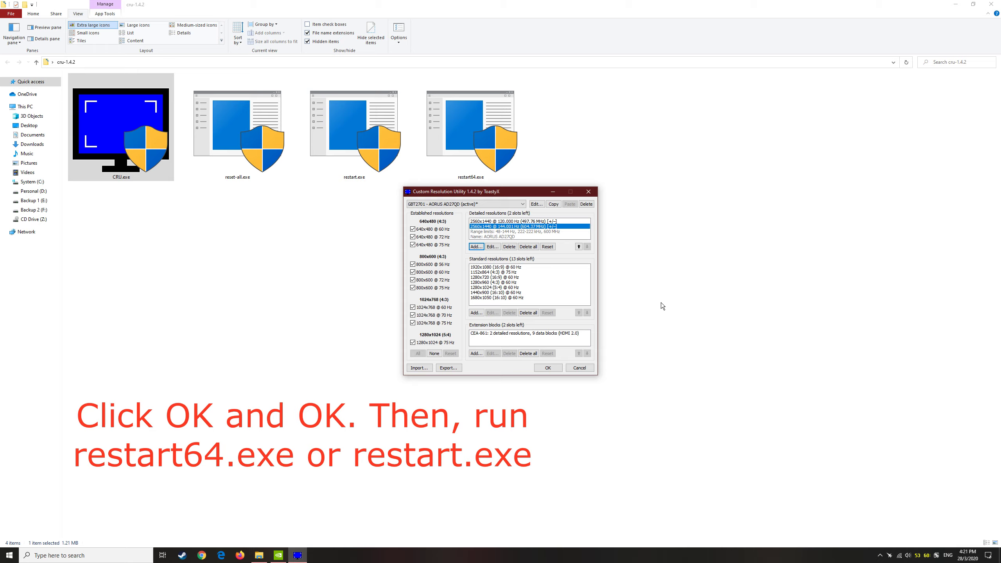
click(556, 367)
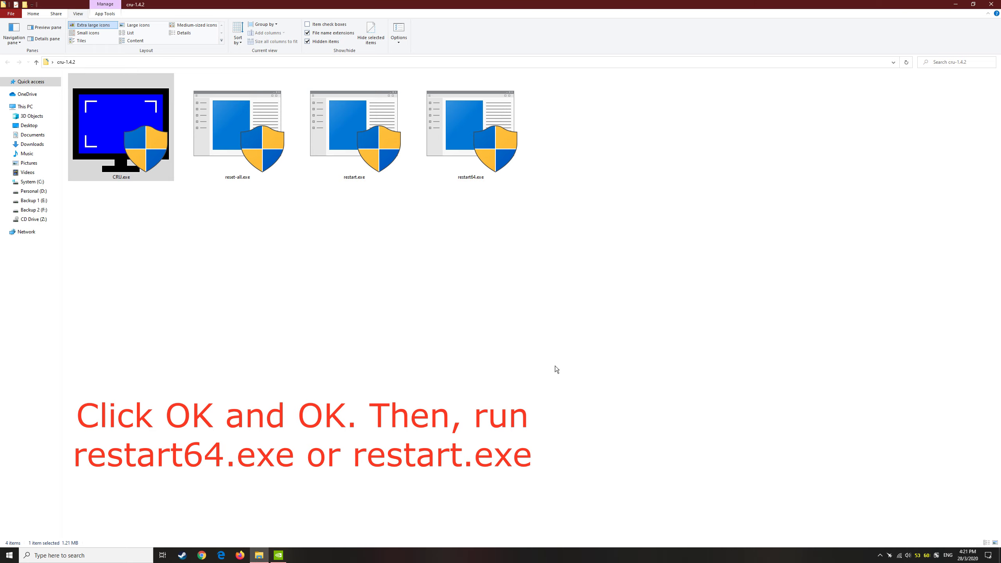
Run restart64.exe as administrator to restart the graphics driver with the new resolutions, and exit the restart tool
click(448, 154)
right_click(449, 154)
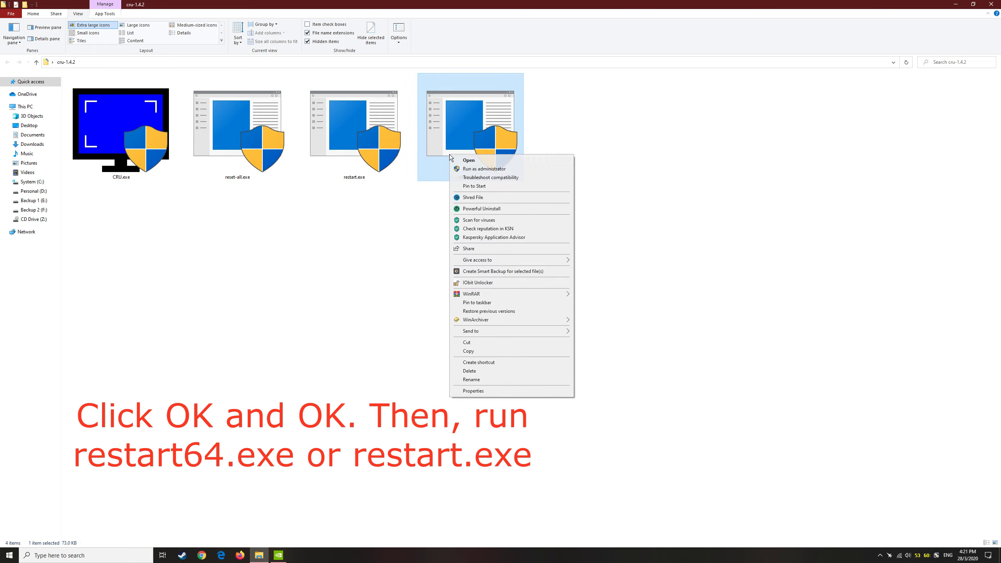
click(459, 174)
click(481, 332)
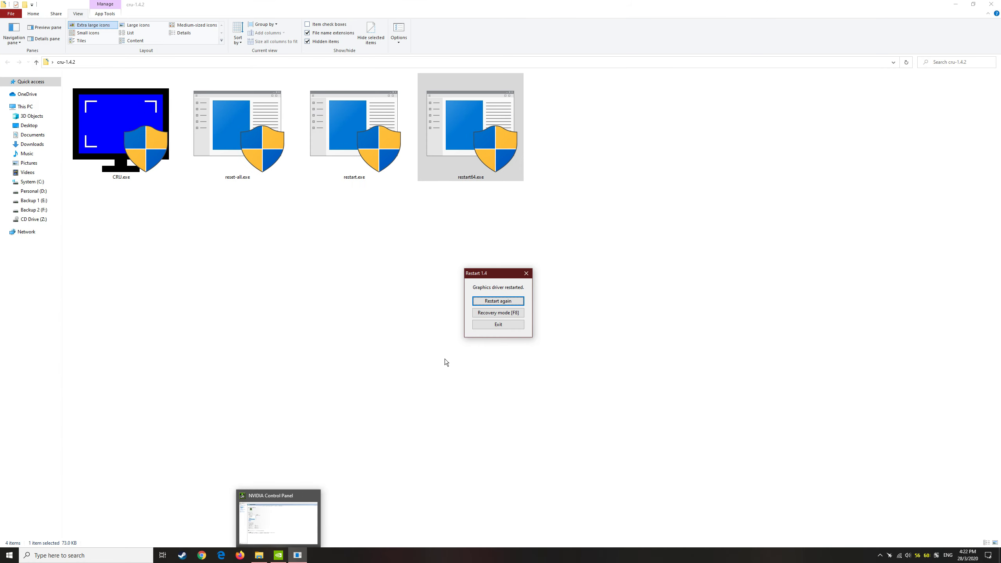
click(497, 325)
Switch to the Change Resolution settings in NVIDIA Control Panel, check the native resolution's refresh rates and select 120Hz
click(284, 554)
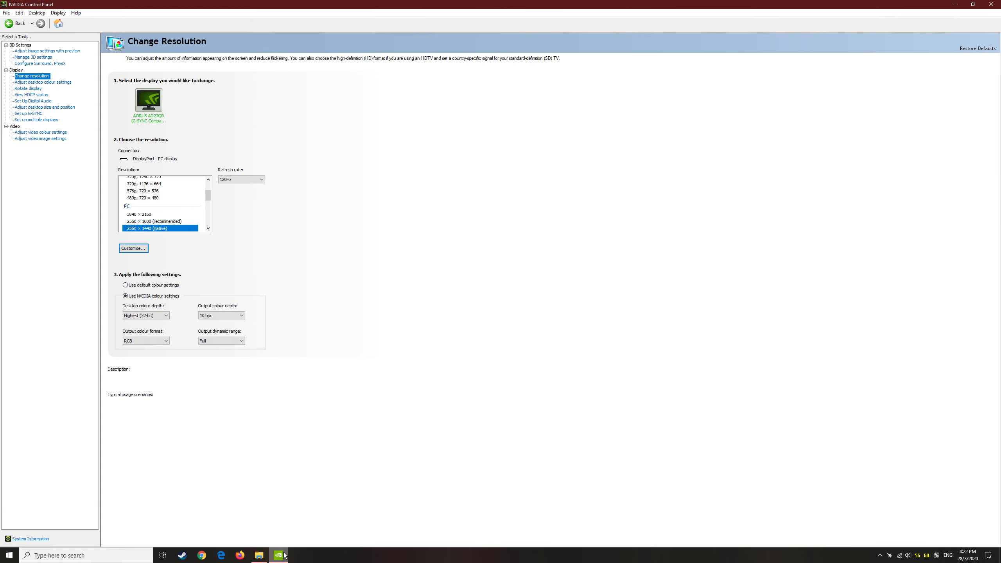
click(39, 83)
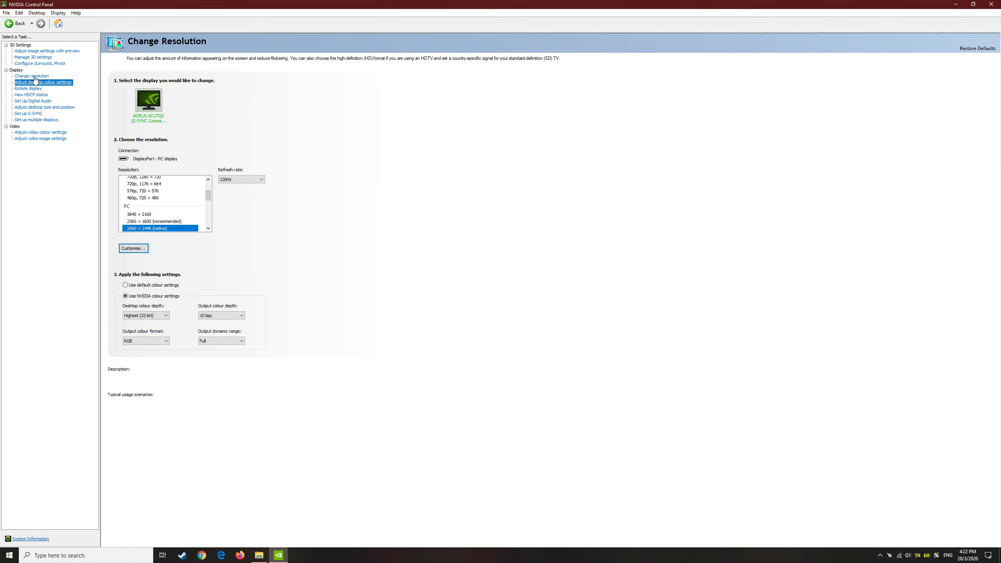
click(31, 75)
click(238, 181)
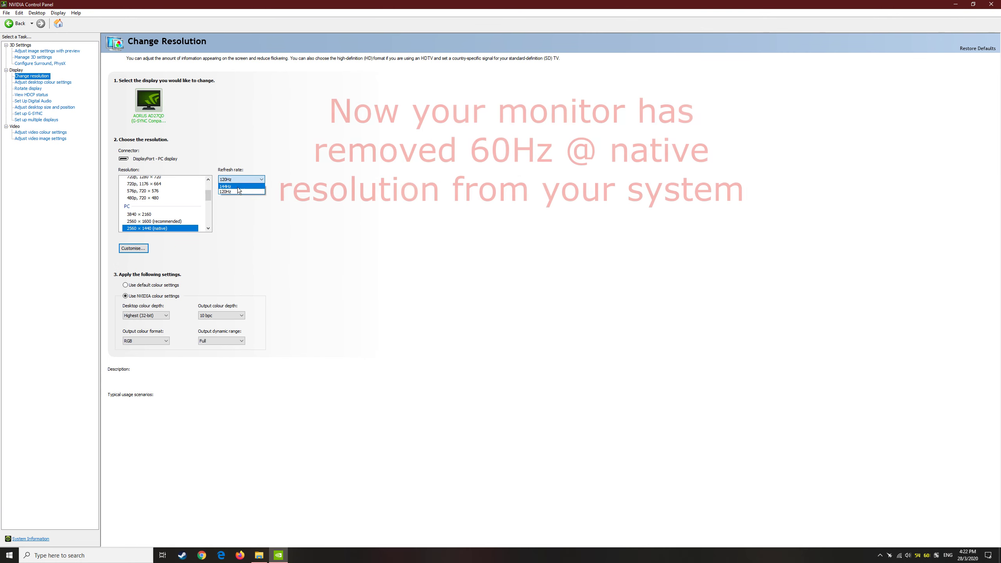
click(234, 191)
click(244, 178)
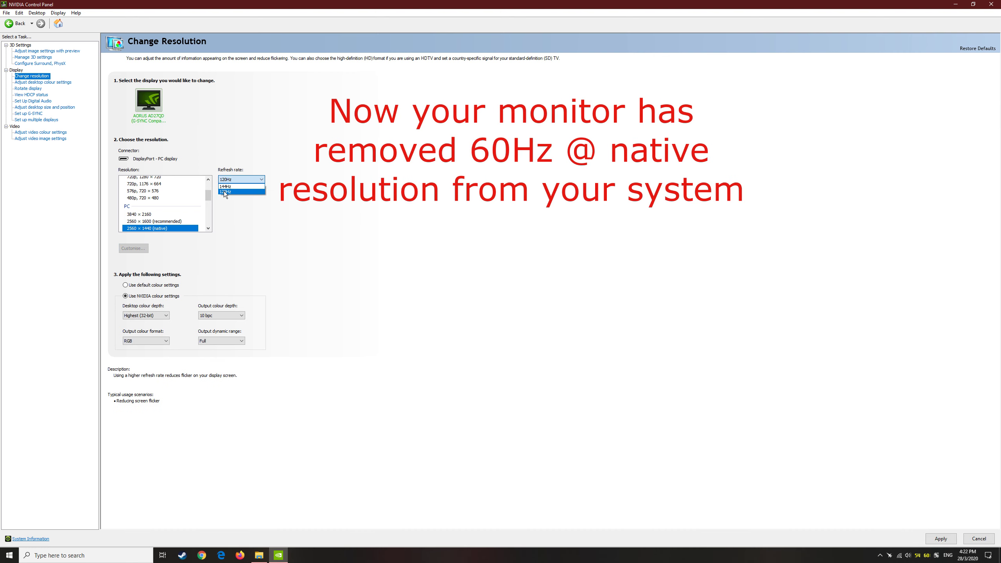
click(244, 190)
Check the output colour format options, and apply the settings with RGB, Highest (32-bit) desktop depth, 10 bpc output depth and Full dynamic range
click(158, 340)
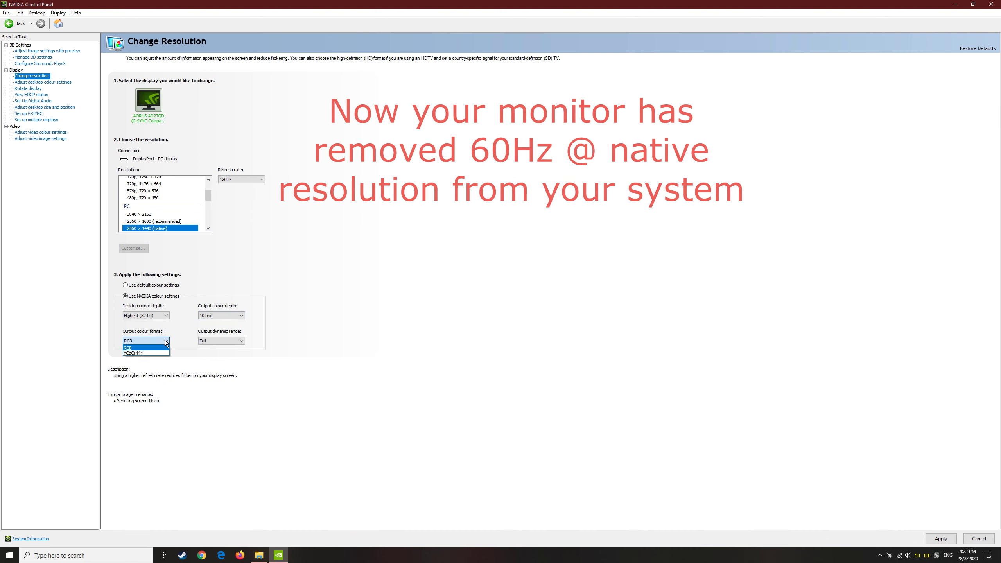
click(160, 315)
click(160, 316)
click(220, 316)
click(219, 320)
click(219, 340)
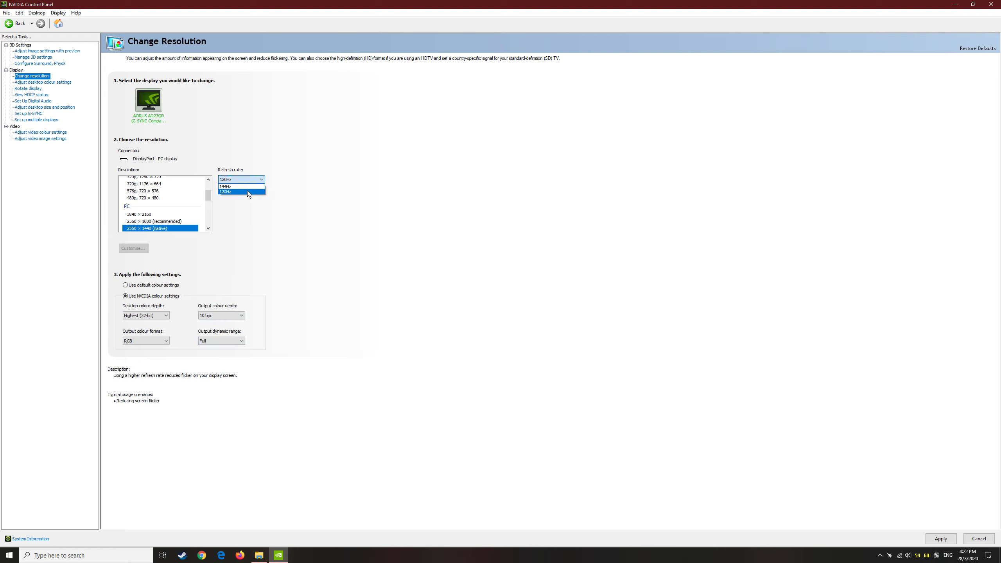
click(934, 539)
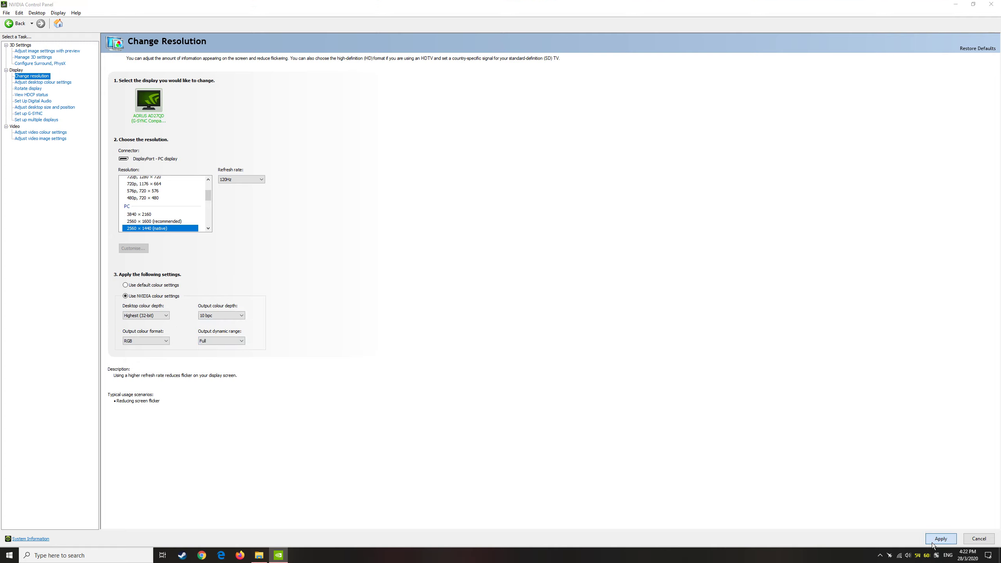
Confirm the applied display settings, switch to the cru-1.4.2 folder in File Explorer and run CRU.exe as administrator
click(530, 290)
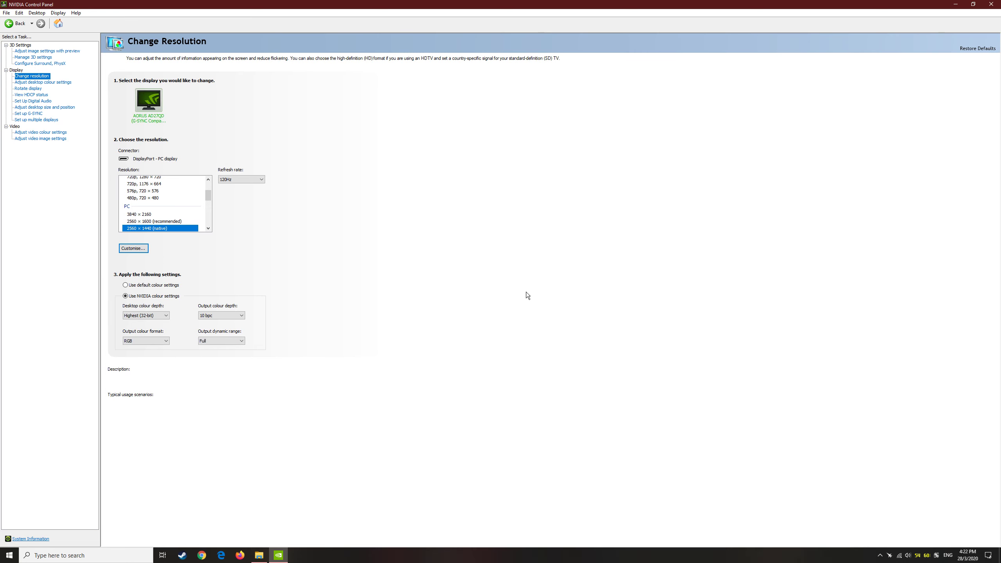
click(285, 558)
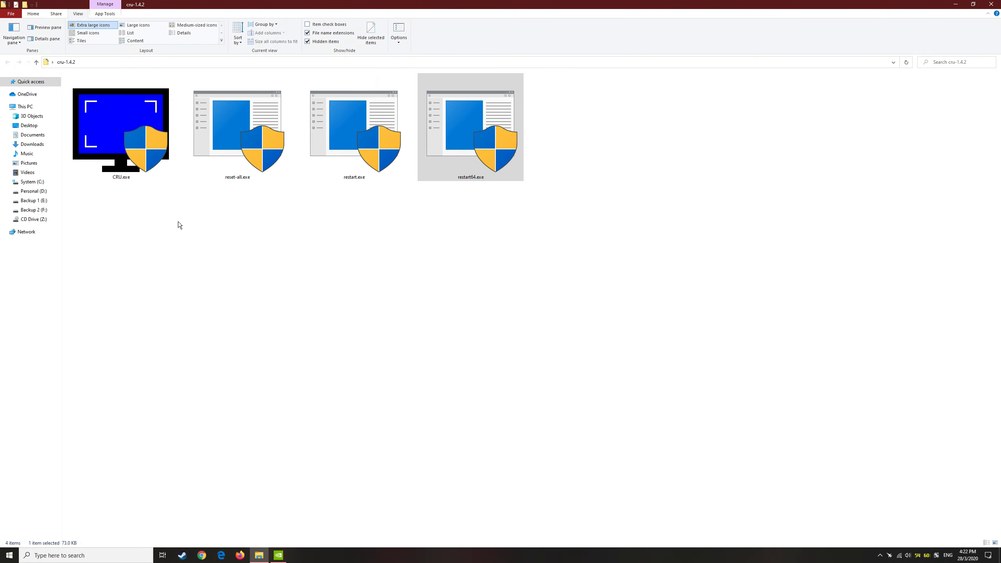
click(126, 163)
right_click(126, 162)
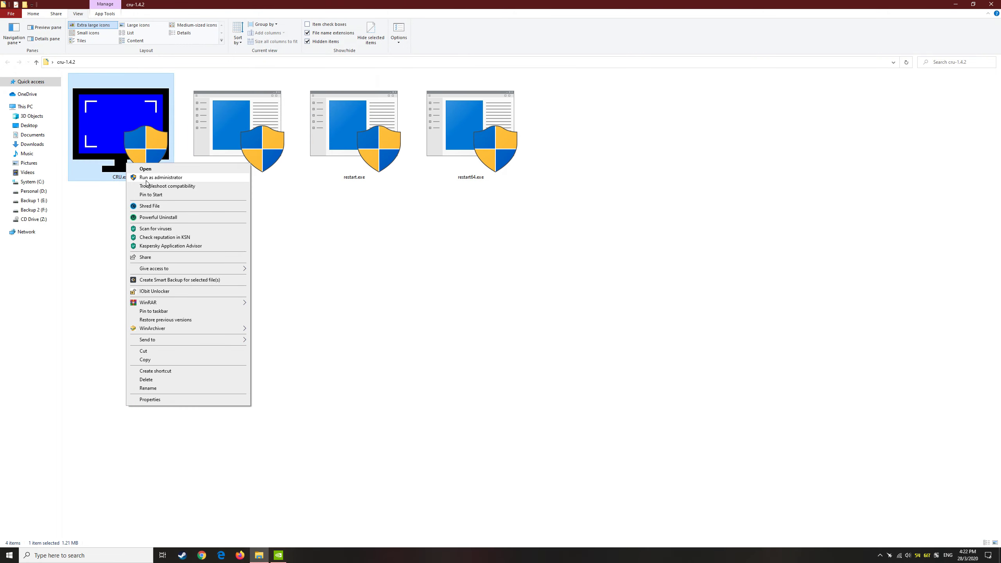
click(214, 178)
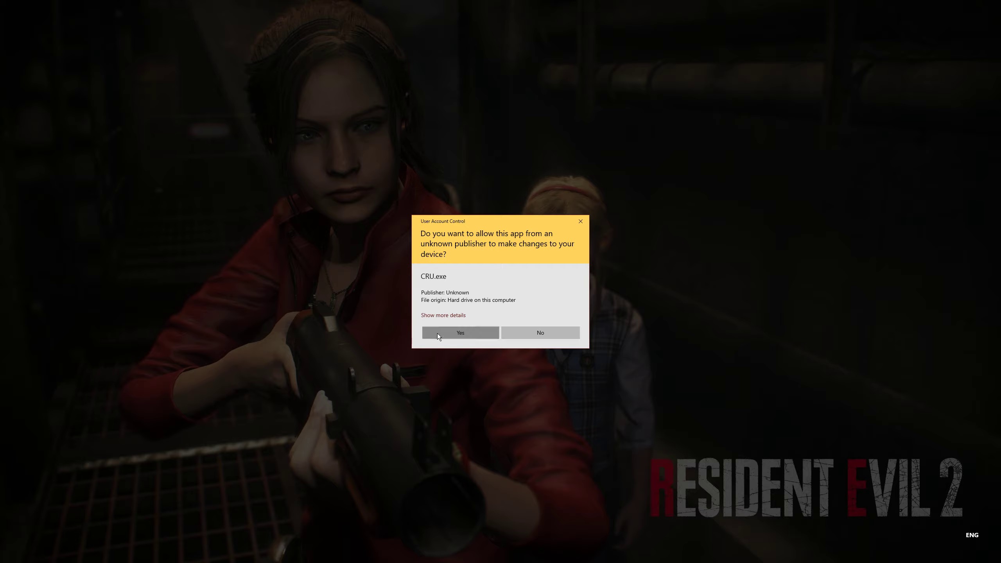
click(437, 333)
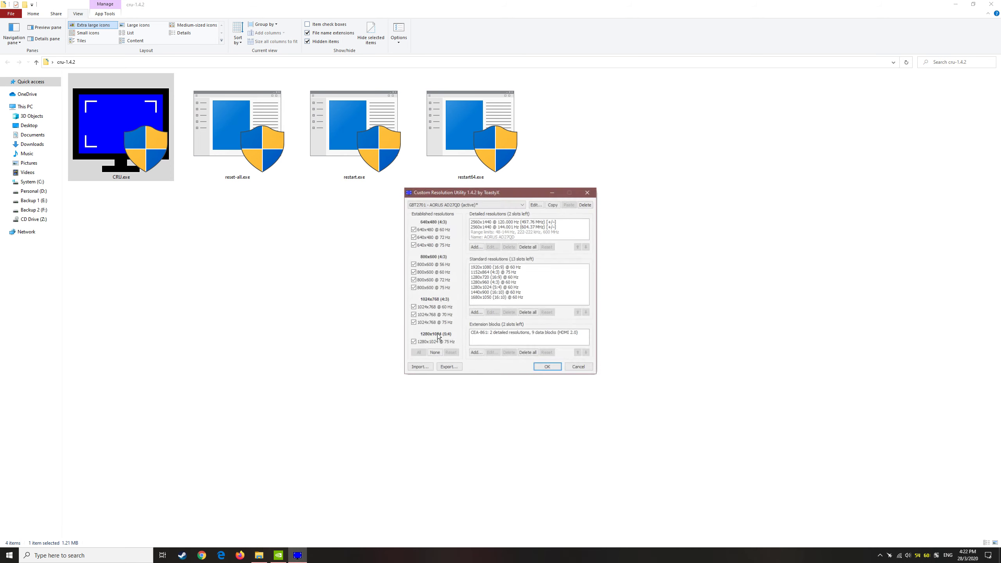
Delete both 2560x1440 detailed resolutions from the CEA-861 extension block, and save all changes in Custom Resolution Utility
click(519, 227)
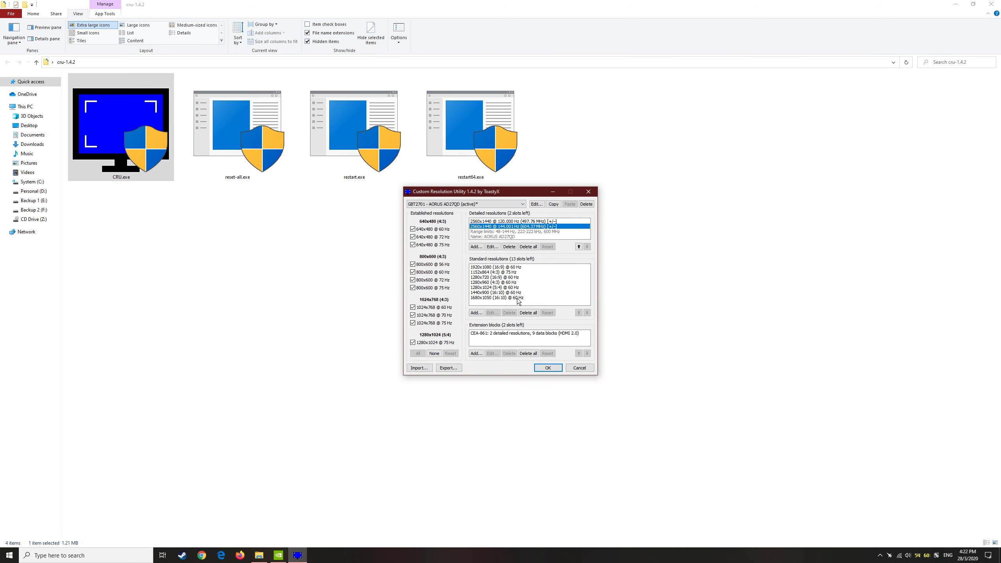
double_click(509, 336)
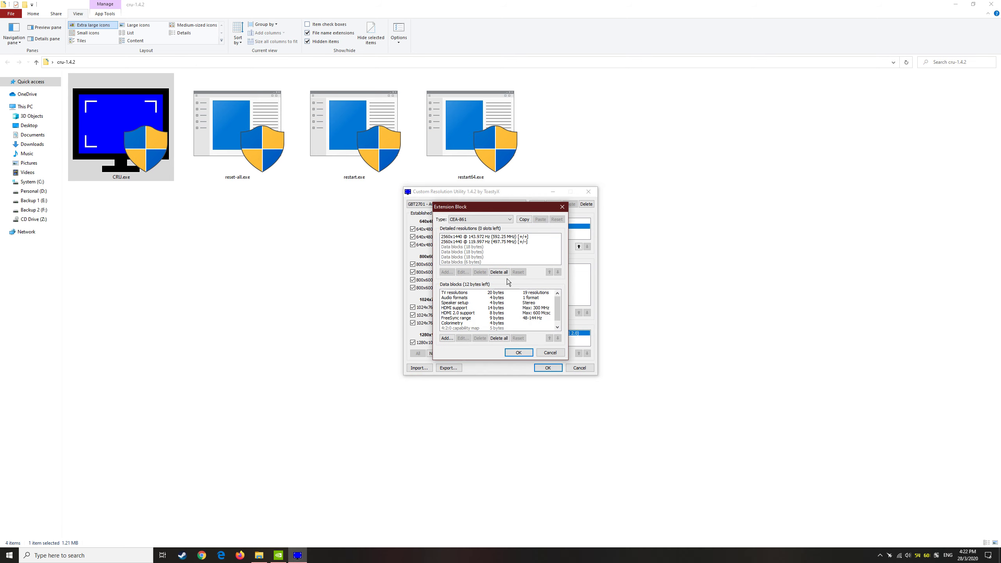
drag(546, 221, 687, 222)
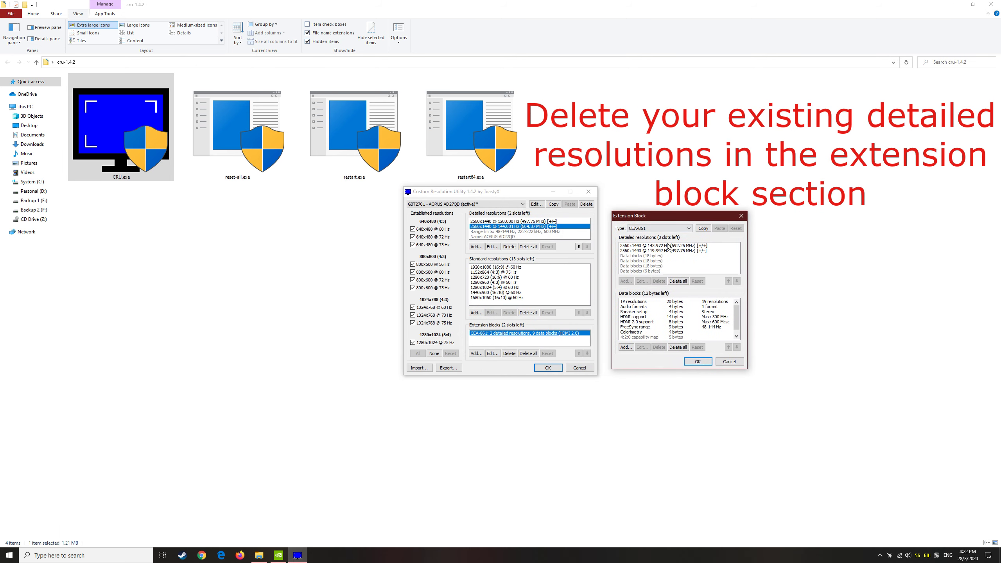
click(666, 247)
click(658, 281)
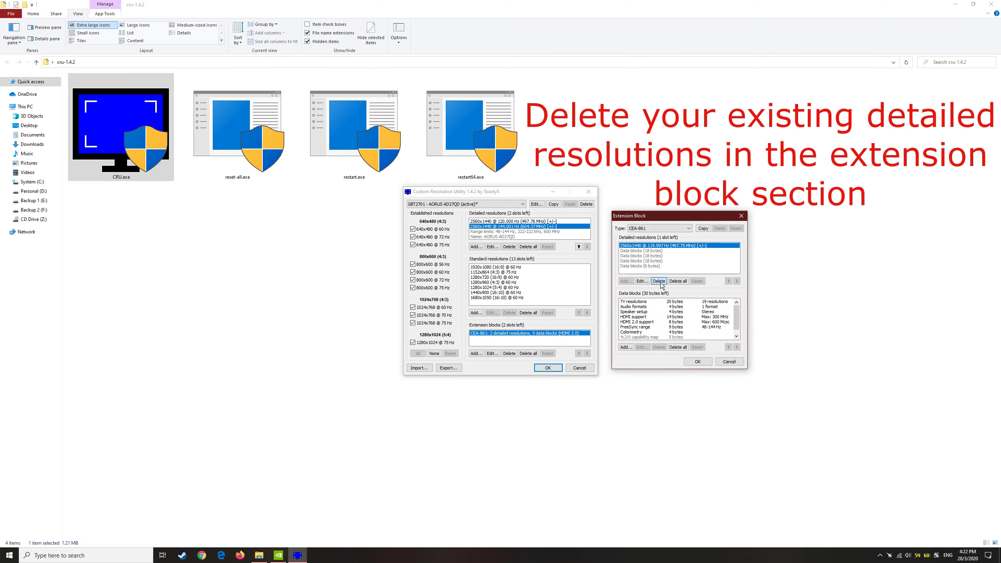
click(661, 251)
click(662, 247)
click(658, 281)
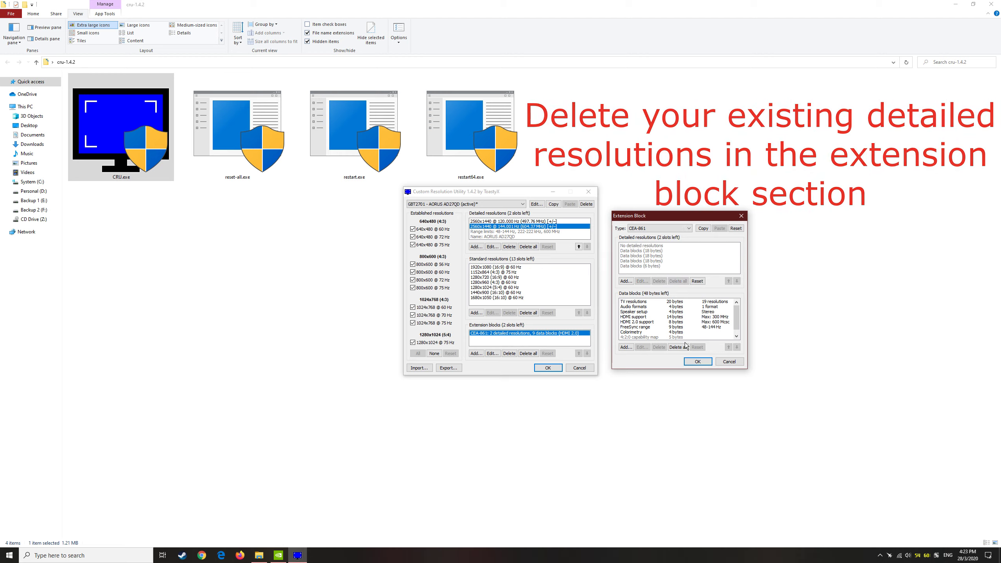
click(697, 361)
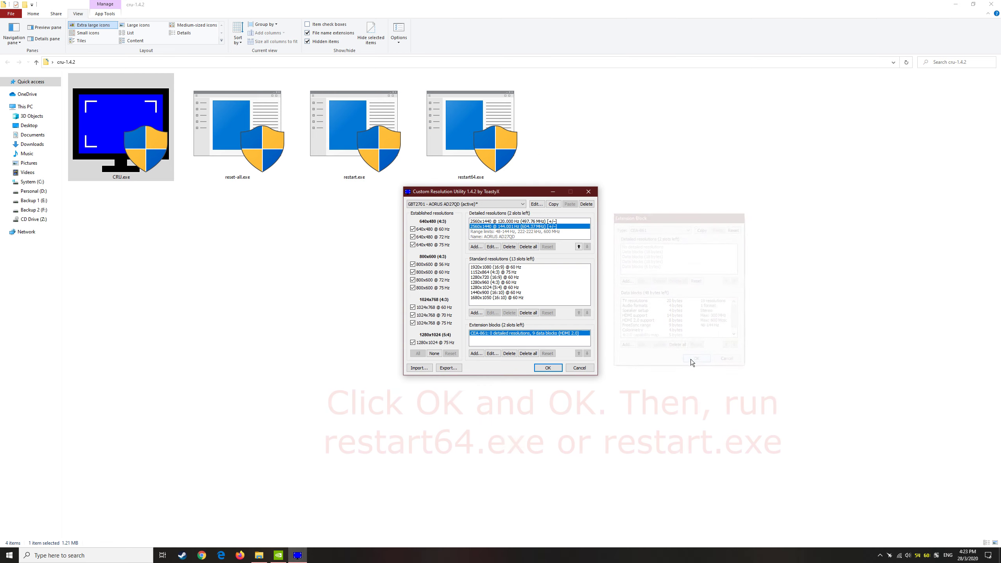
click(544, 368)
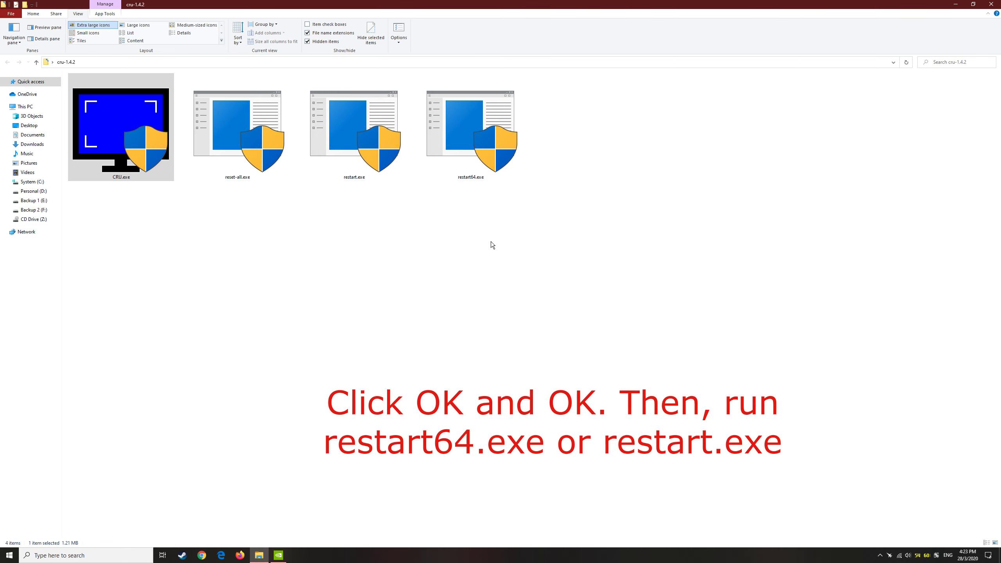
Run restart64.exe as administrator to restart the graphics driver without the extension block's detailed resolutions
click(456, 165)
right_click(457, 165)
click(469, 179)
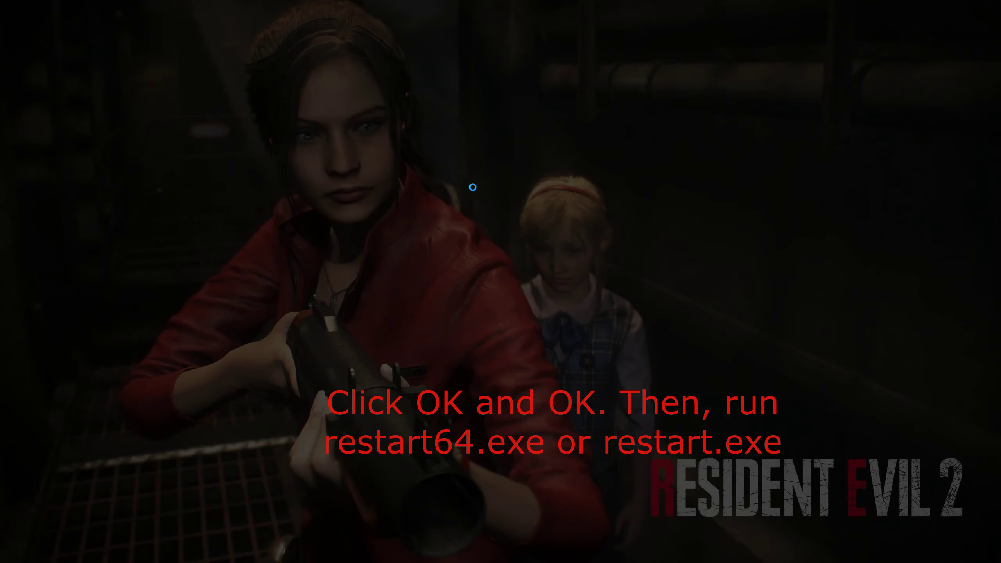
click(484, 334)
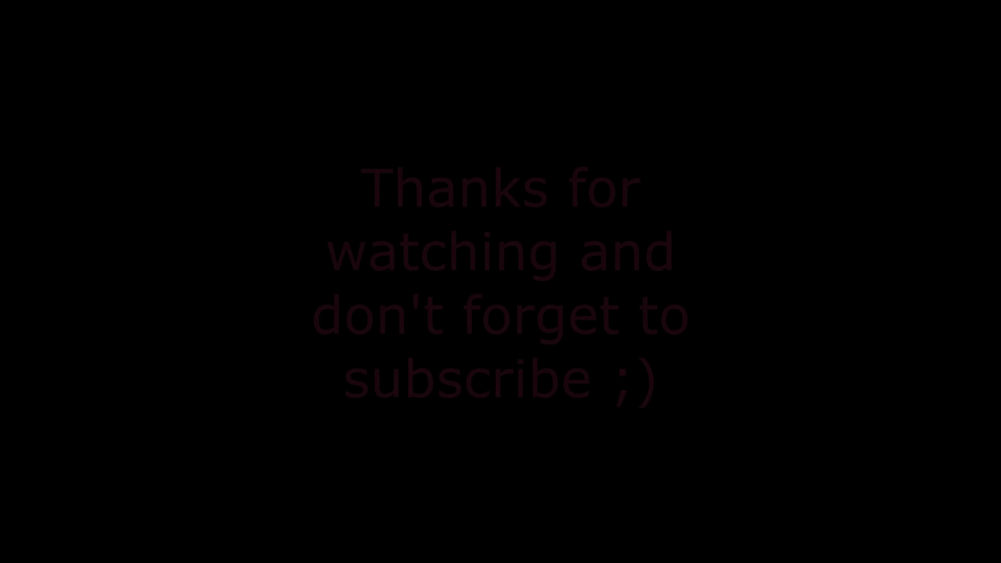